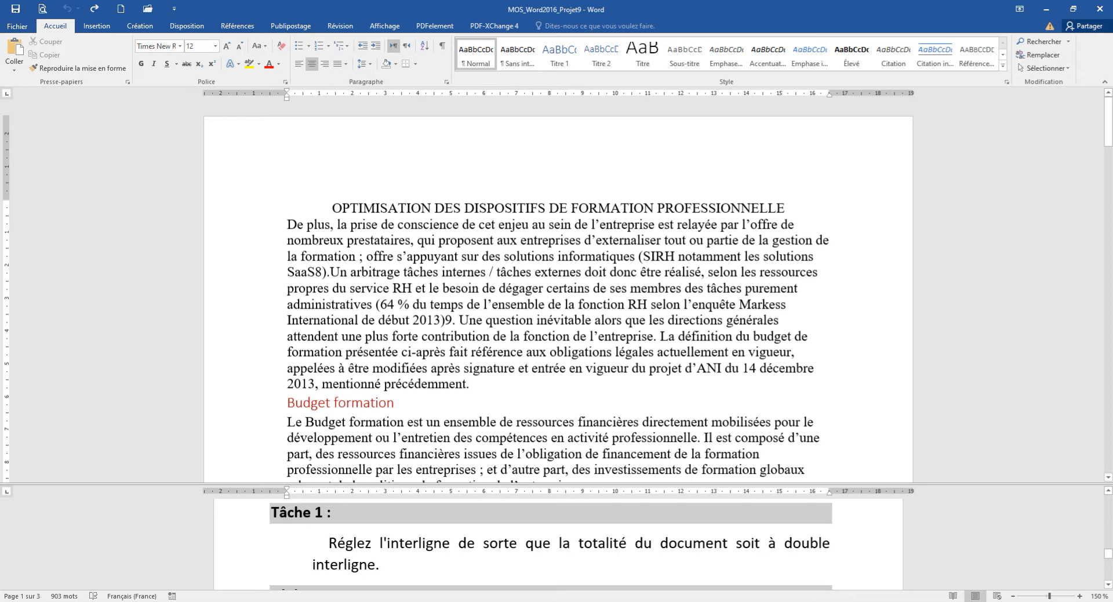
Set the line spacing of the entire document to Double.
{"action": "key", "text": "ctrl+a"}
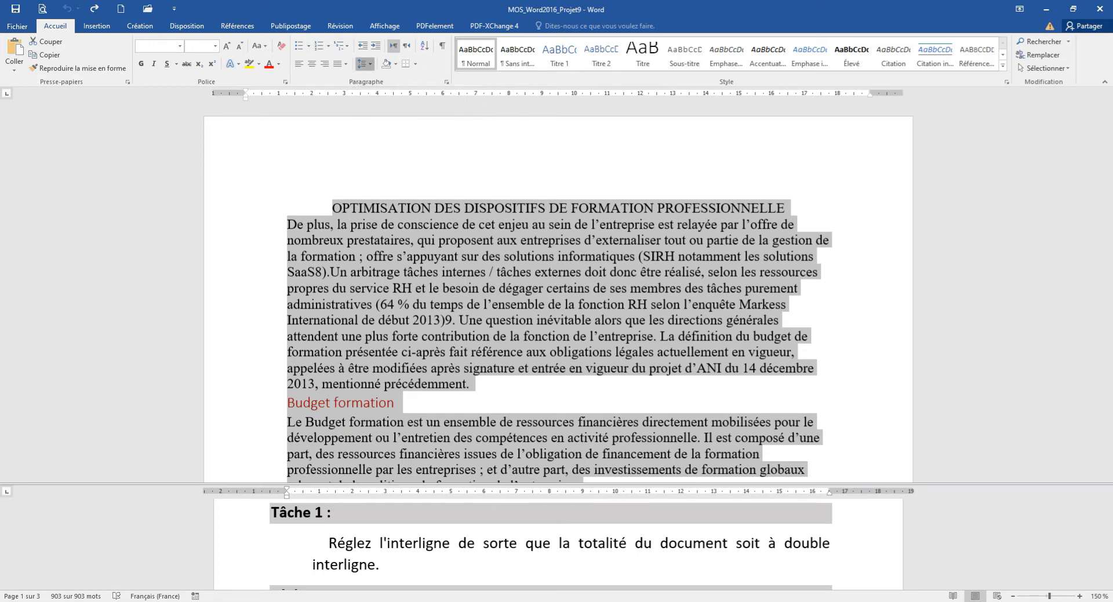
{"action": "left_click", "coordinate": [365, 64]}
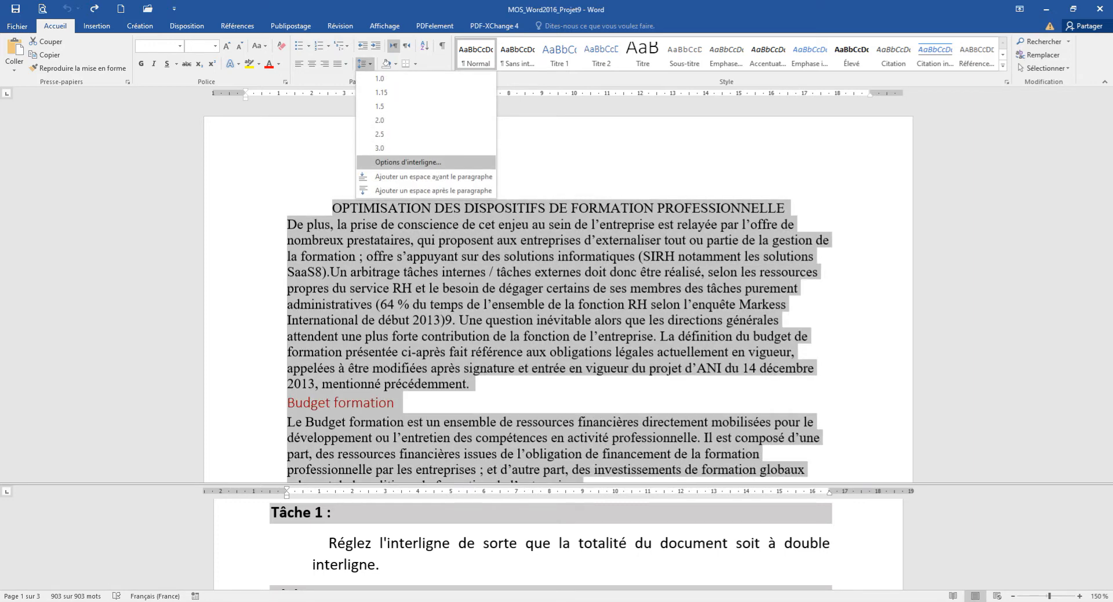
{"action": "left_click", "coordinate": [408, 163]}
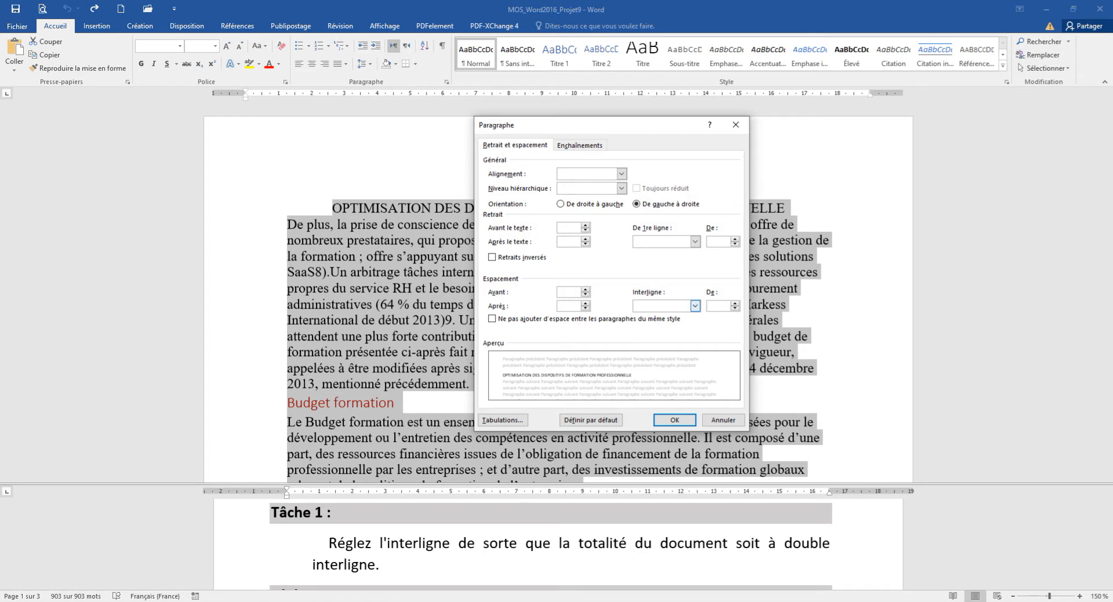
{"action": "left_click", "coordinate": [695, 306]}
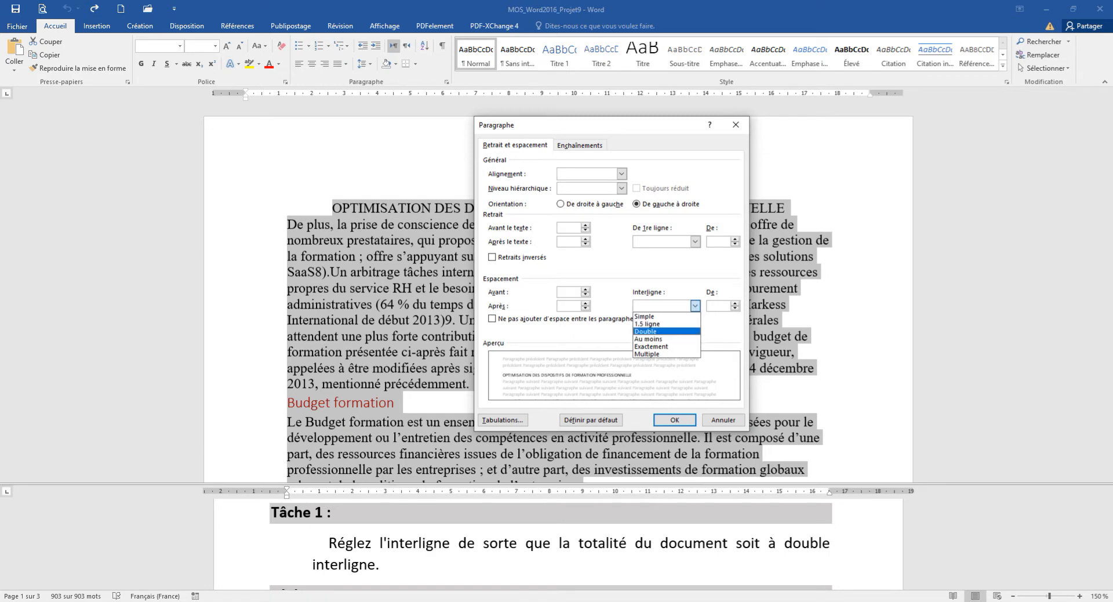
{"action": "key", "text": "Return"}
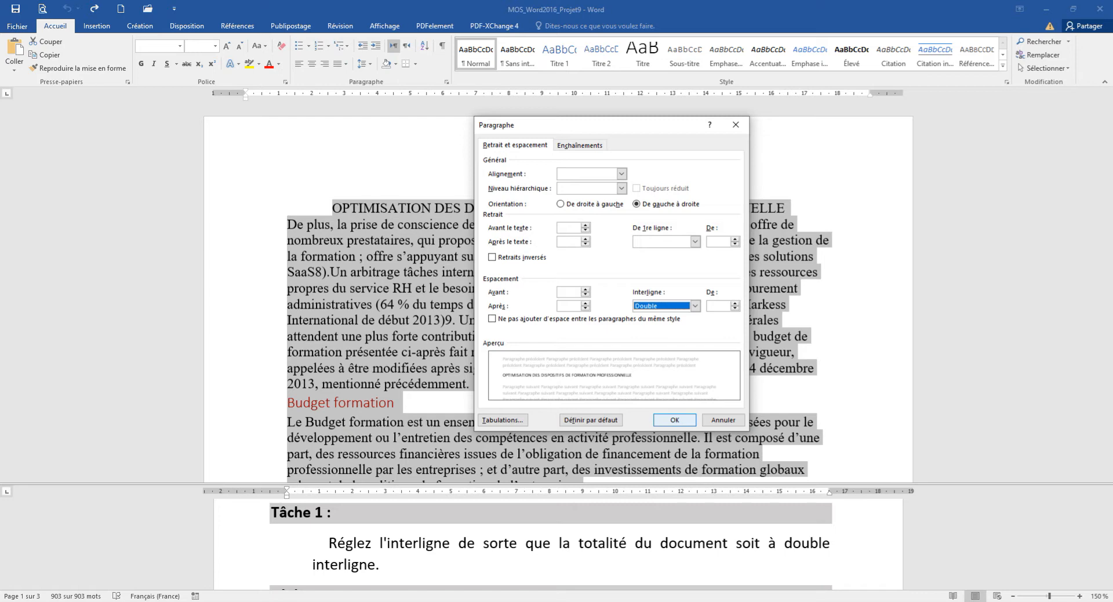
{"action": "key", "text": "Return"}
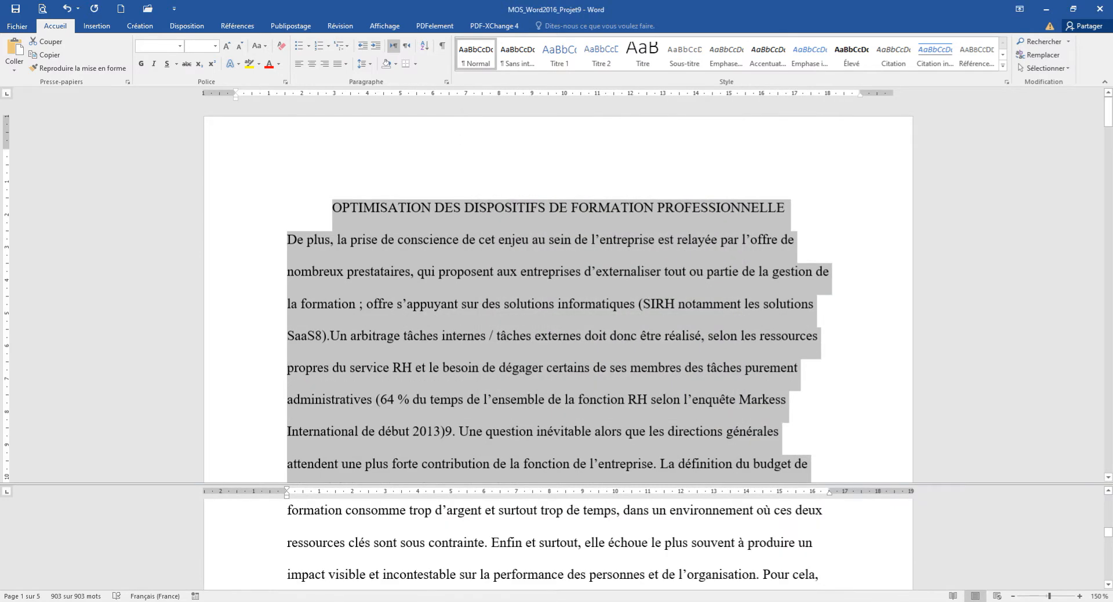
{"action": "left_click", "coordinate": [559, 207]}
Enlarge the lower pane of the split view so the full cut-and-paste task instruction is readable.
{"action": "scroll", "coordinate": [558, 544], "scroll_direction": "down", "scroll_amount": 10}
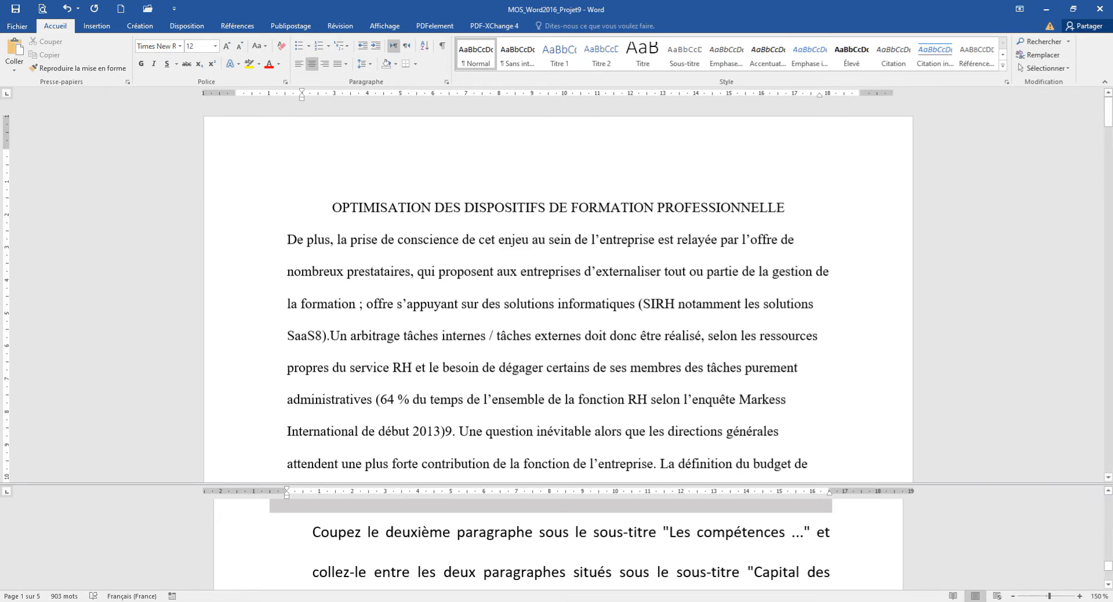
{"action": "left_click_drag", "start_coordinate": [557, 484], "coordinate": [557, 443]}
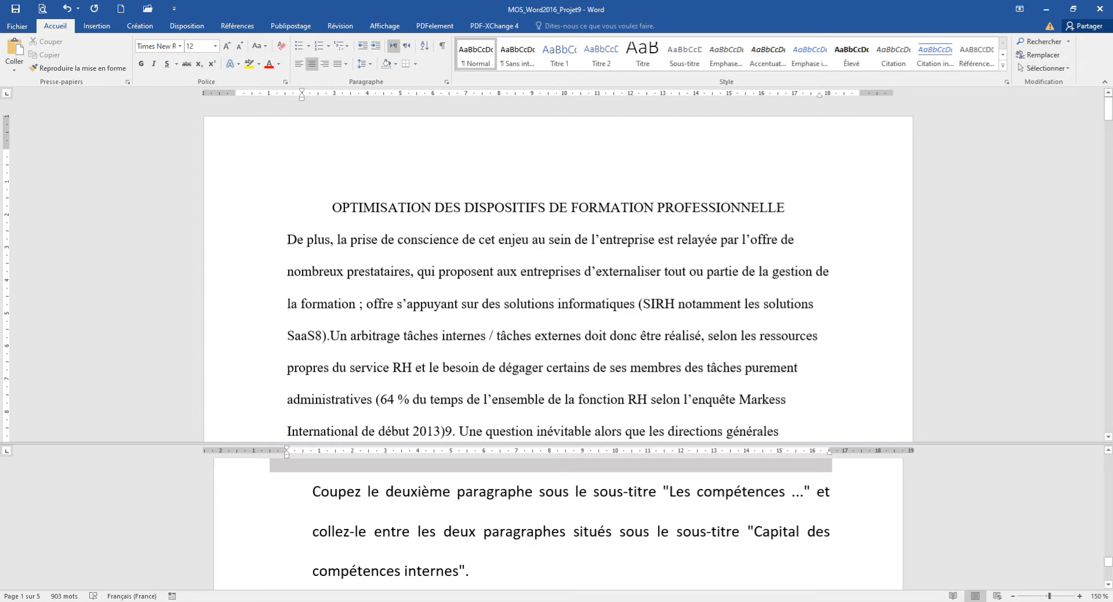
{"action": "left_click", "coordinate": [677, 492]}
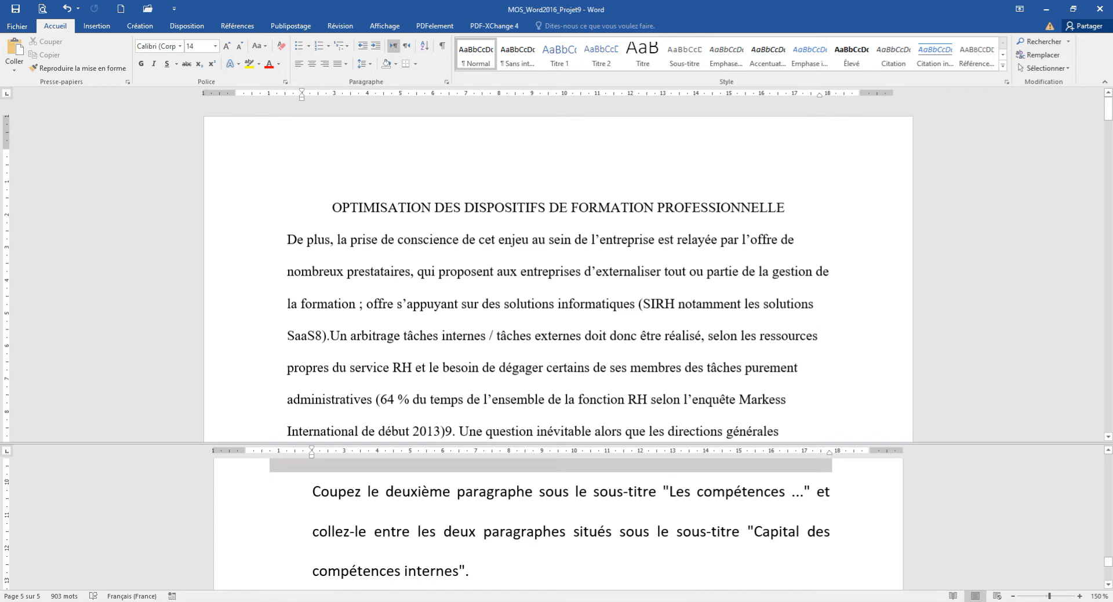
Cut the second paragraph under the subtitle "Les compétences au service de la stratégie", leaving its paragraph mark in place.
{"action": "key", "text": "ctrl+a"}
{"action": "scroll", "coordinate": [557, 267], "scroll_direction": "down", "scroll_amount": 3}
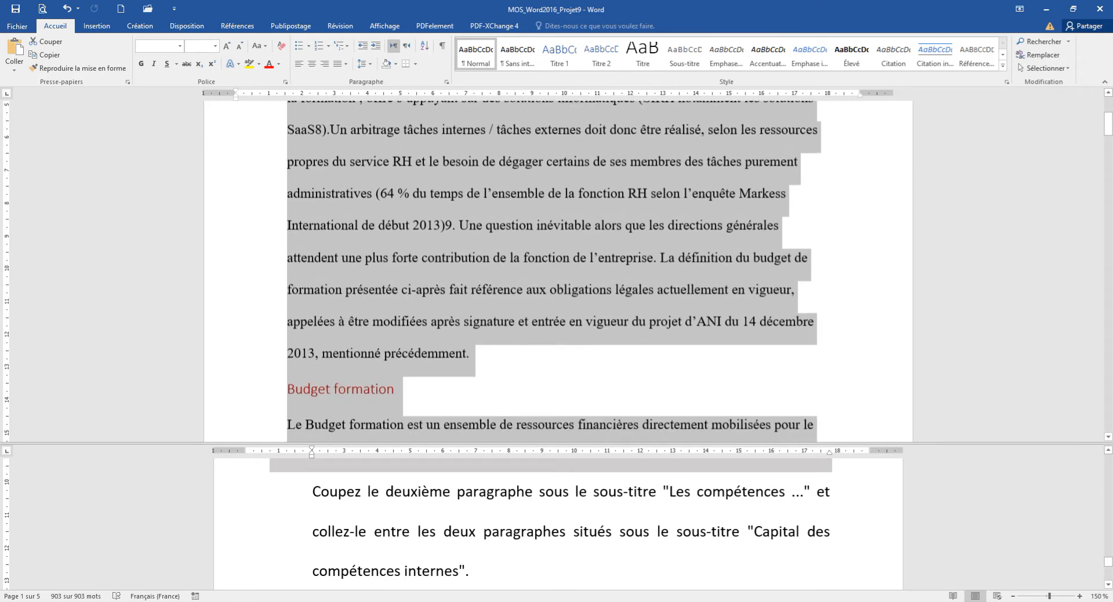
{"action": "scroll", "coordinate": [557, 267], "scroll_direction": "down", "scroll_amount": 8}
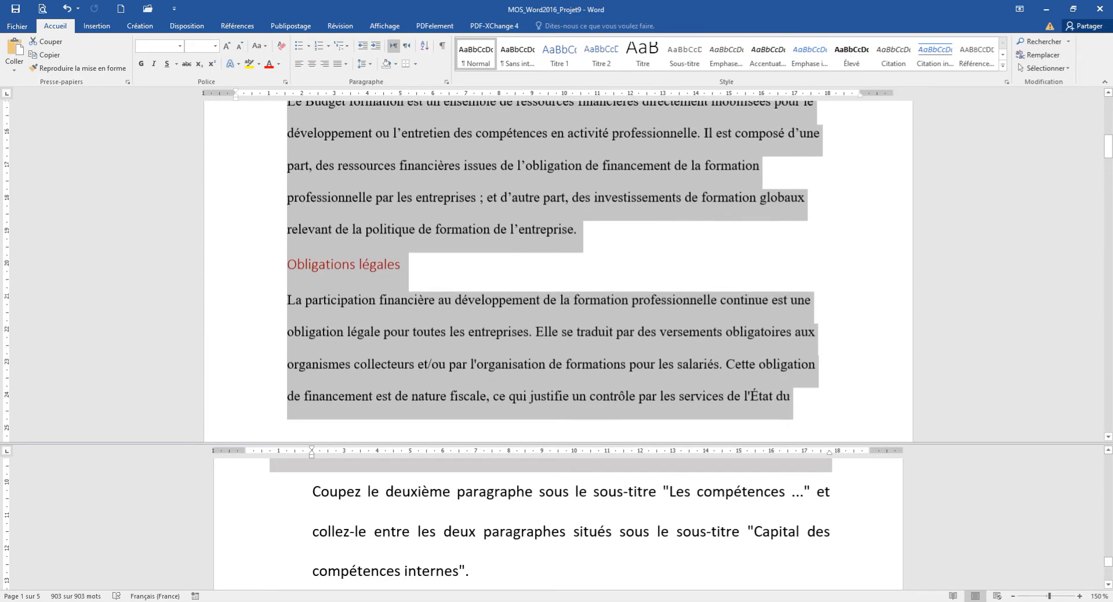
{"action": "scroll", "coordinate": [557, 267], "scroll_direction": "down", "scroll_amount": 10}
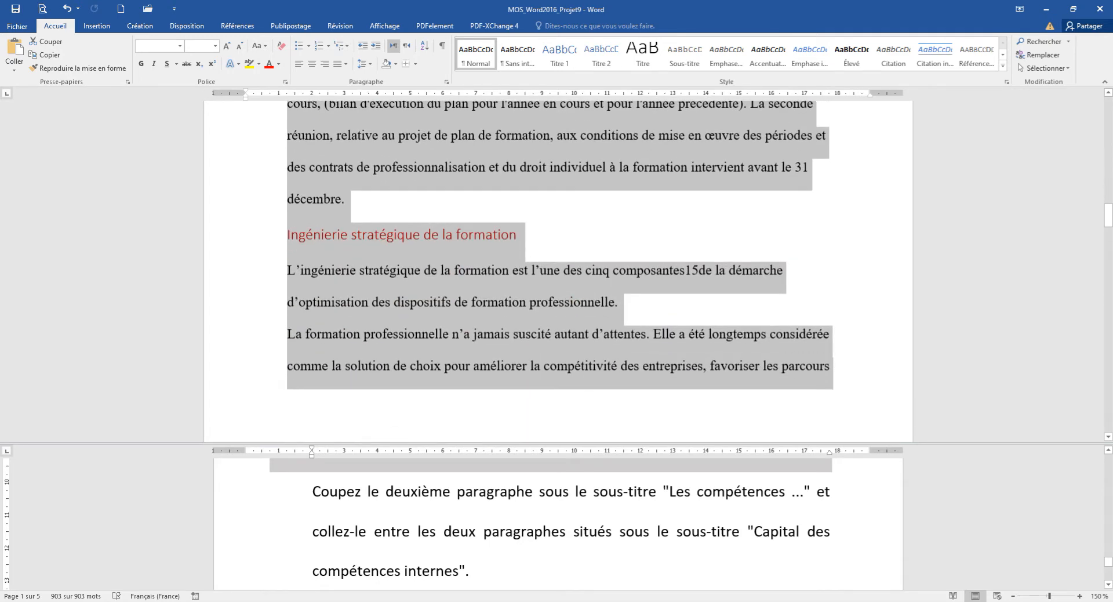
{"action": "scroll", "coordinate": [557, 267], "scroll_direction": "down", "scroll_amount": 10}
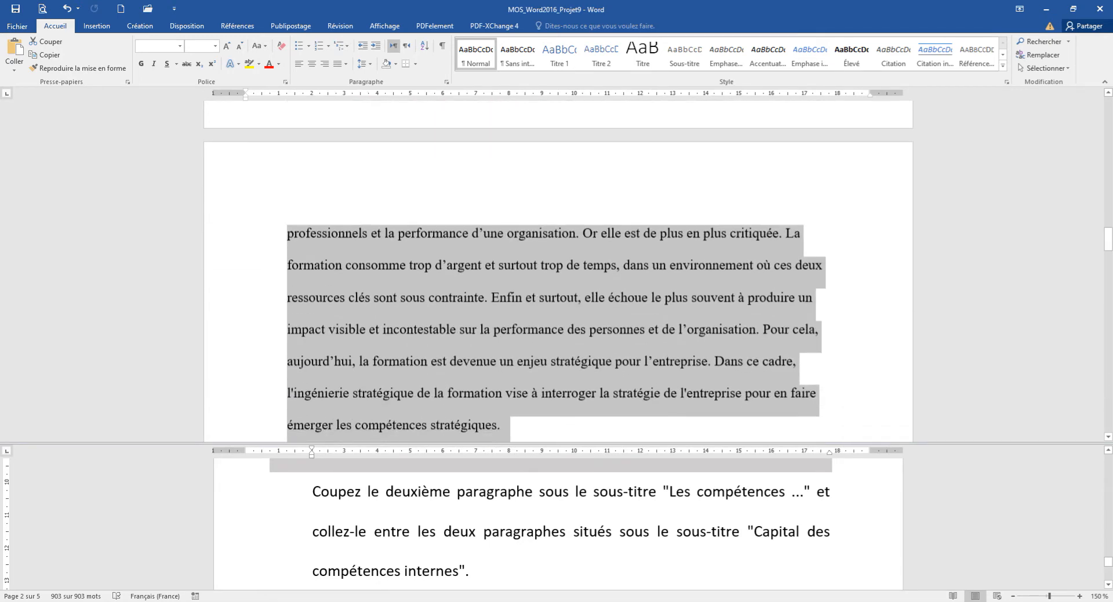
{"action": "left_click", "coordinate": [410, 210]}
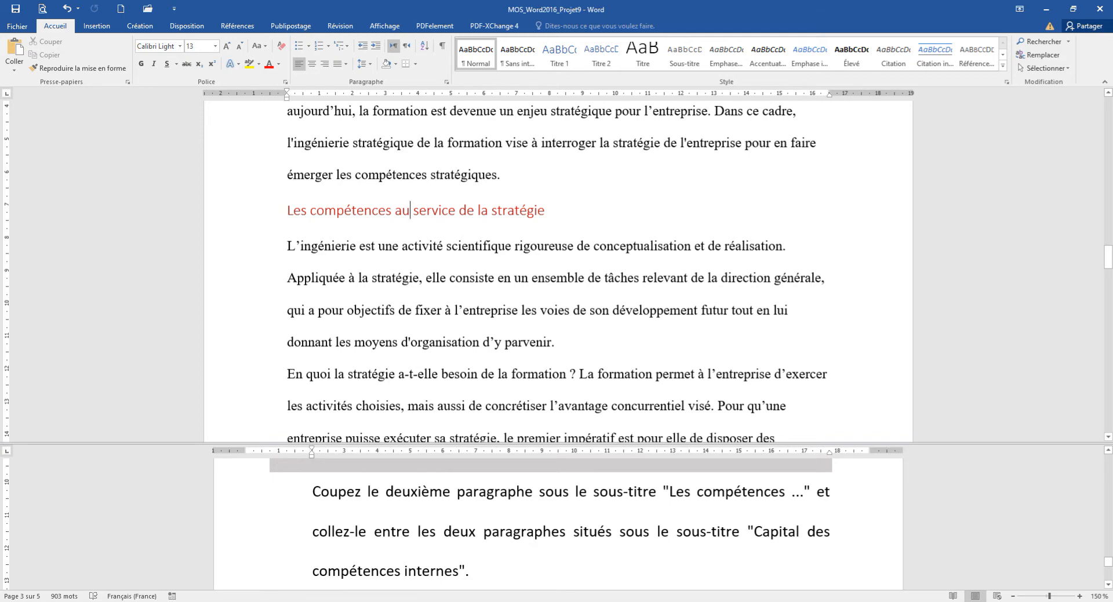
{"action": "scroll", "coordinate": [556, 272], "scroll_direction": "down", "scroll_amount": 2}
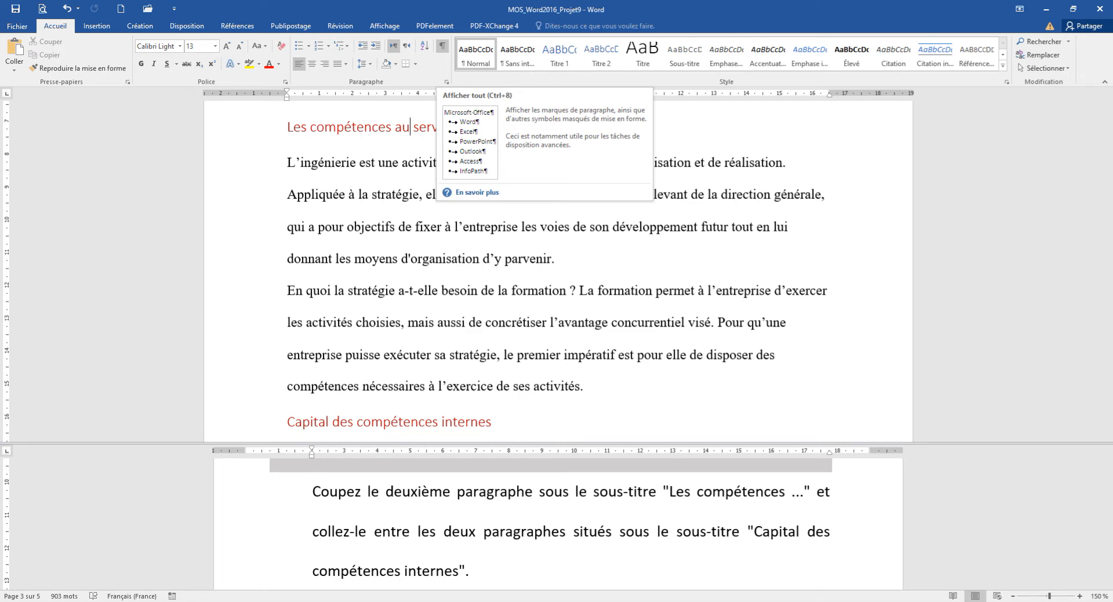
{"action": "left_click", "coordinate": [442, 46]}
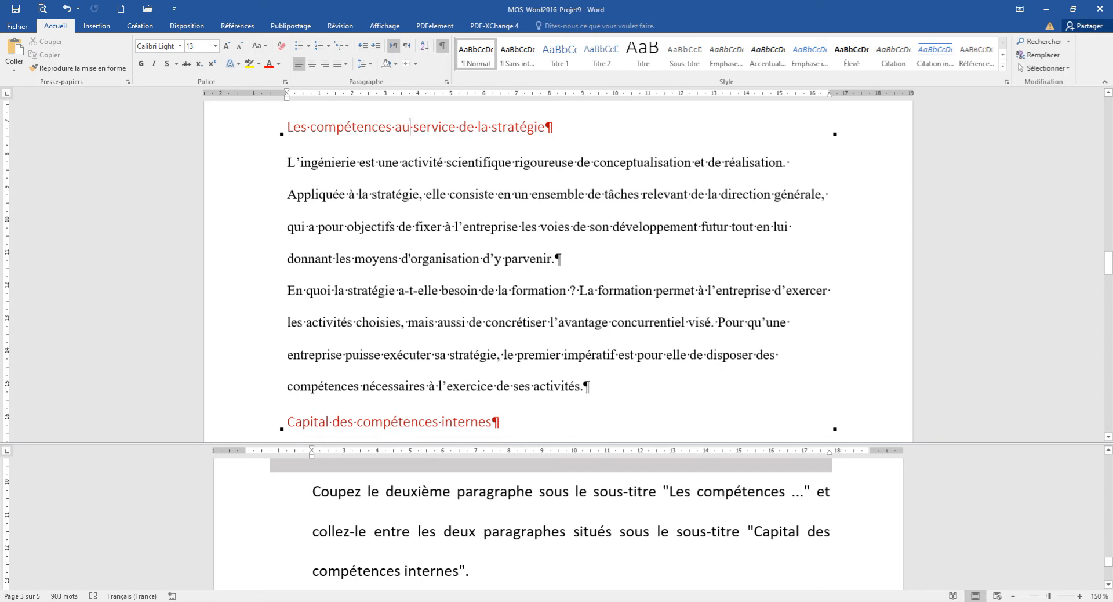
{"action": "left_click_drag", "start_coordinate": [287, 290], "coordinate": [584, 387]}
{"action": "key", "text": "ctrl+c"}
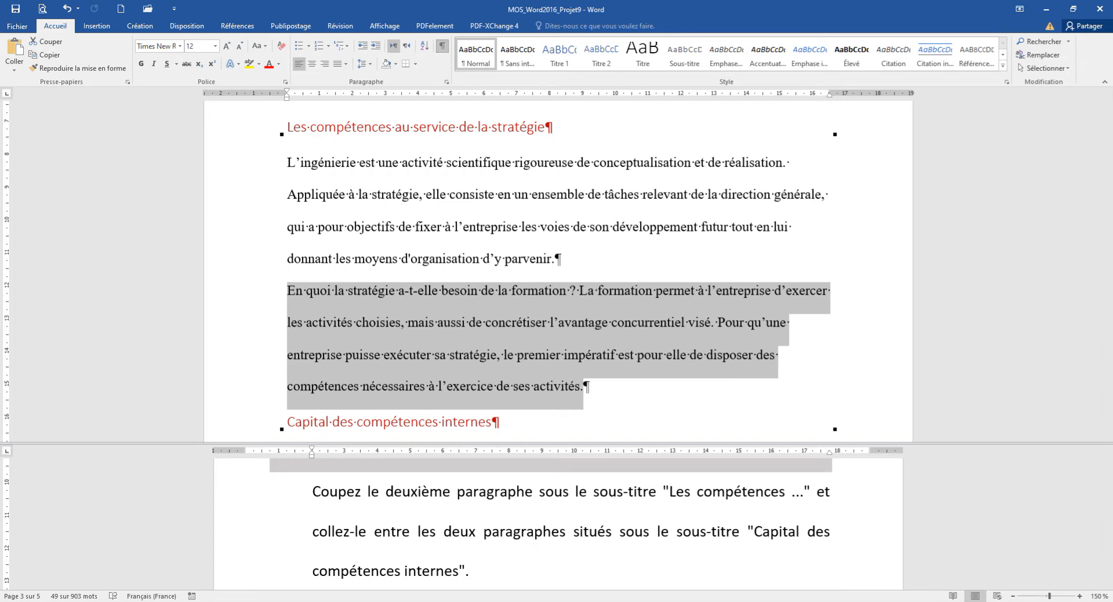
{"action": "left_click", "coordinate": [442, 45]}
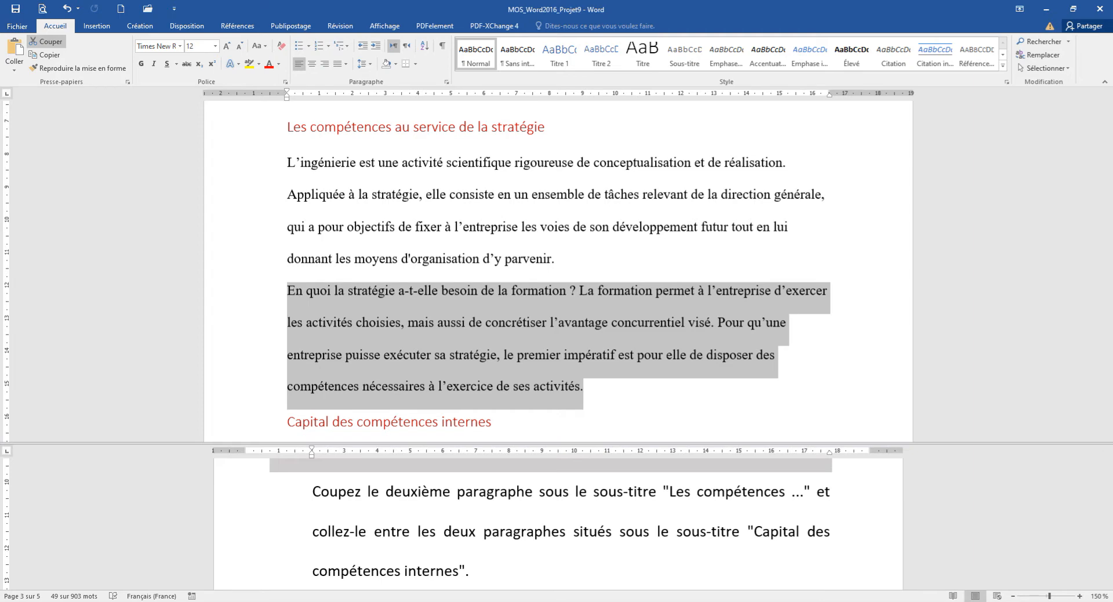
{"action": "left_click", "coordinate": [47, 41]}
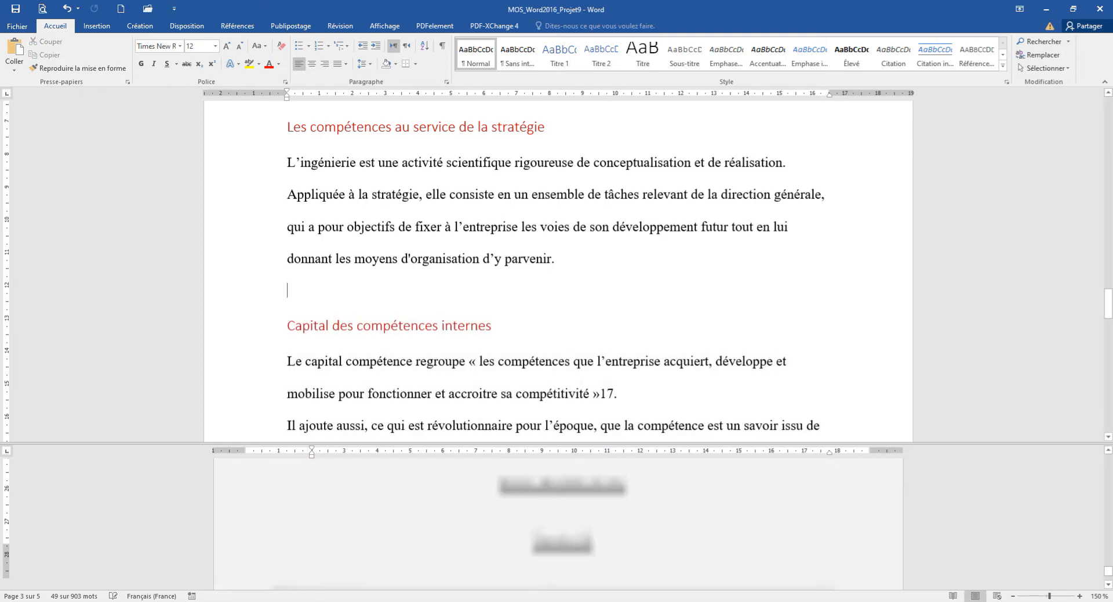
Display formatting marks and paste the cut text between the two paragraphs under the subtitle "Capital des compétences internes".
{"action": "left_click", "coordinate": [510, 516]}
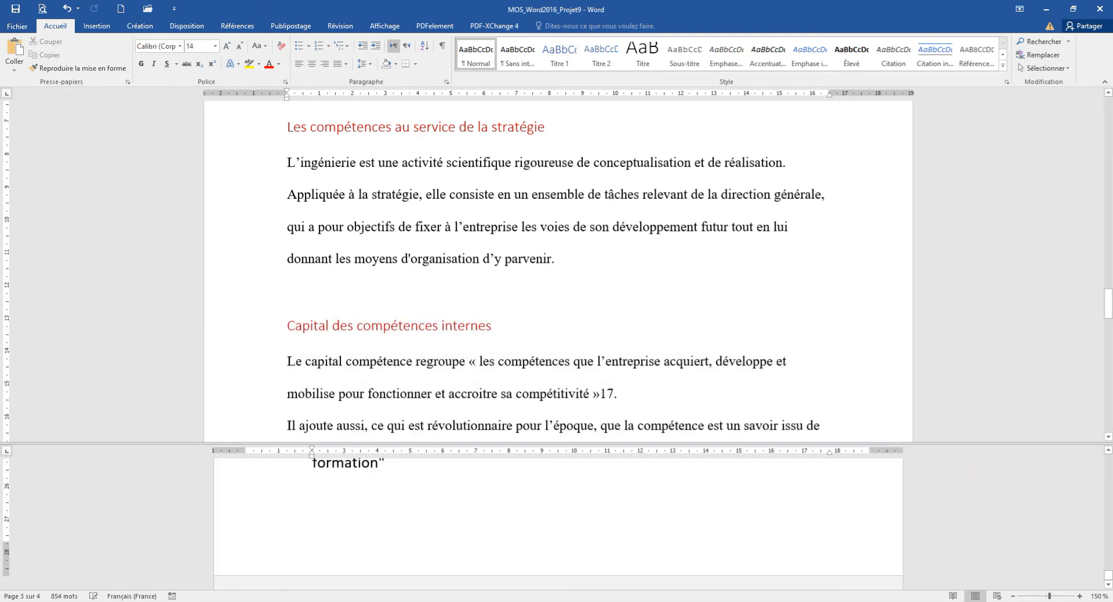
{"action": "scroll", "coordinate": [511, 516], "scroll_direction": "up", "scroll_amount": 5}
{"action": "scroll", "coordinate": [551, 522], "scroll_direction": "up", "scroll_amount": 6}
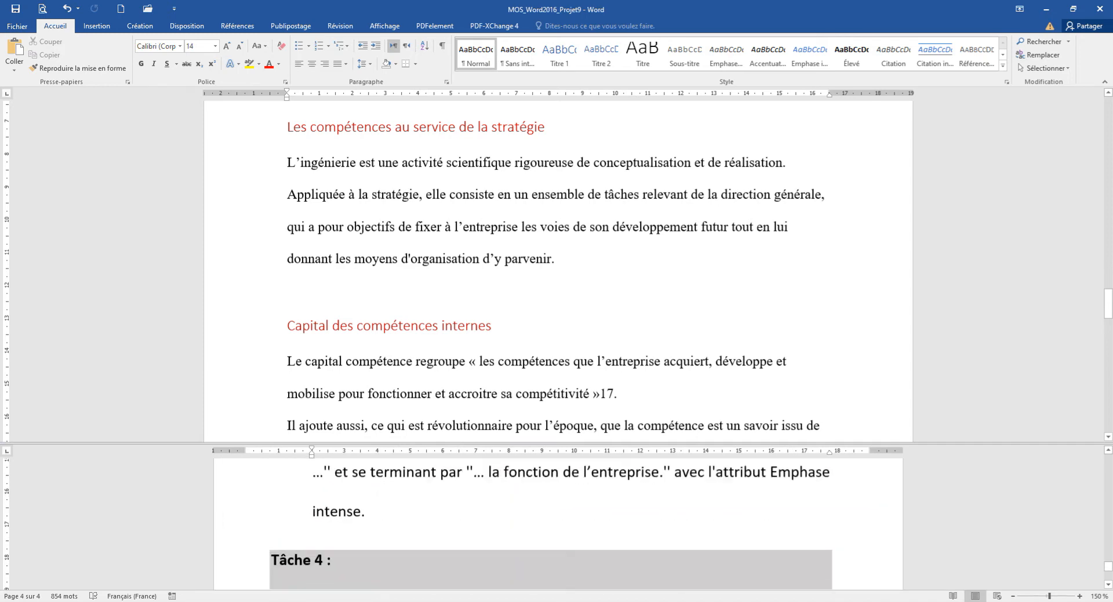
{"action": "scroll", "coordinate": [676, 471], "scroll_direction": "up", "scroll_amount": 3}
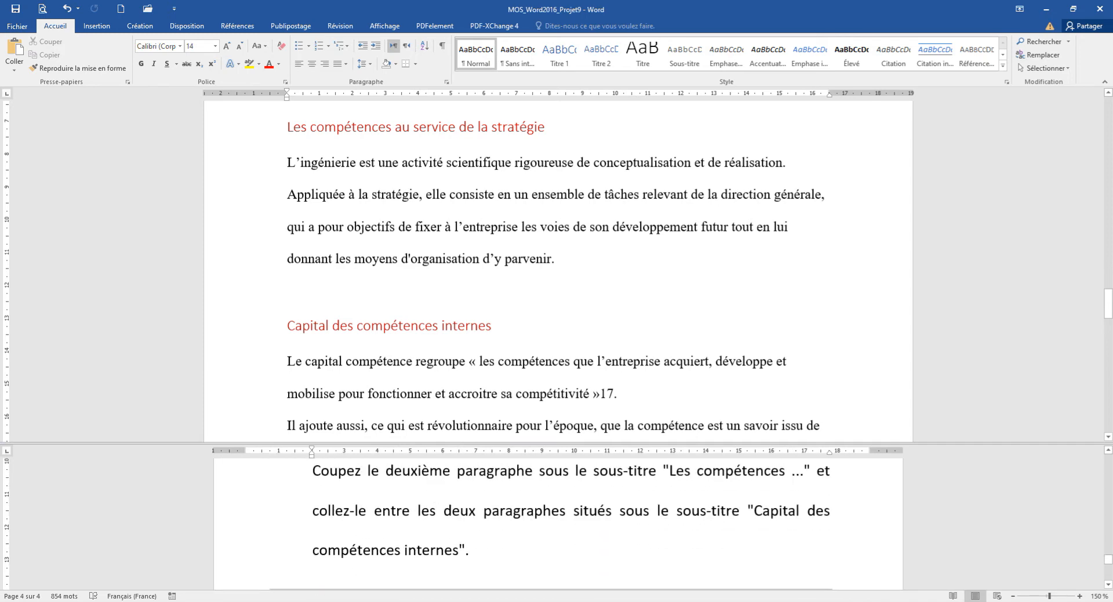
{"action": "scroll", "coordinate": [676, 471], "scroll_direction": "down", "scroll_amount": 1}
{"action": "left_click", "coordinate": [288, 290]}
{"action": "scroll", "coordinate": [558, 272], "scroll_direction": "down", "scroll_amount": 4}
{"action": "scroll", "coordinate": [558, 272], "scroll_direction": "down", "scroll_amount": 1}
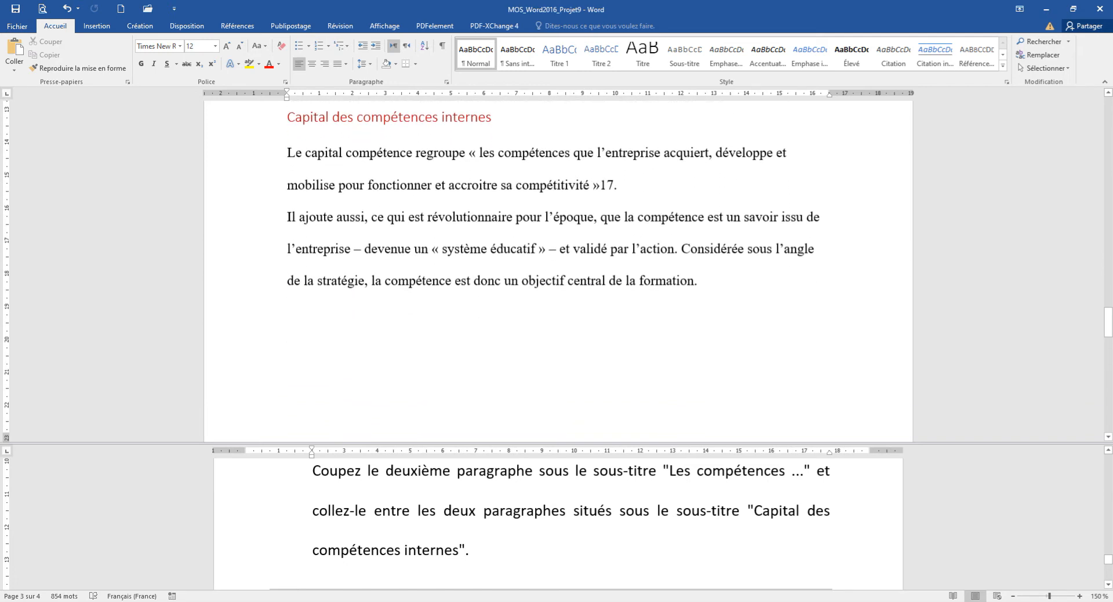
{"action": "scroll", "coordinate": [558, 271], "scroll_direction": "up", "scroll_amount": 1}
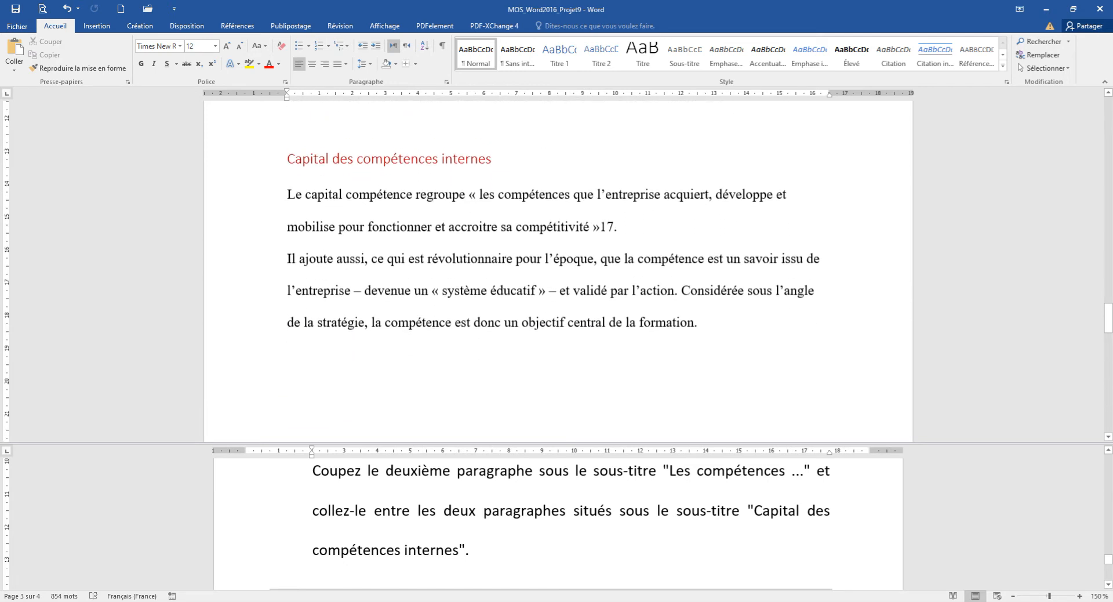
{"action": "left_click", "coordinate": [442, 46]}
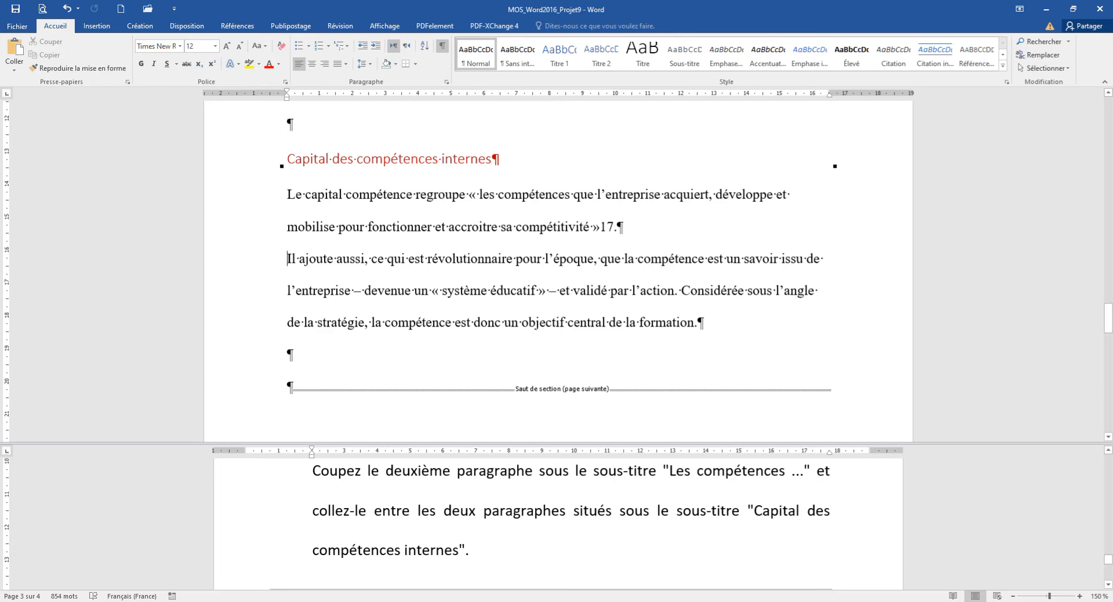
{"action": "left_click", "coordinate": [14, 50]}
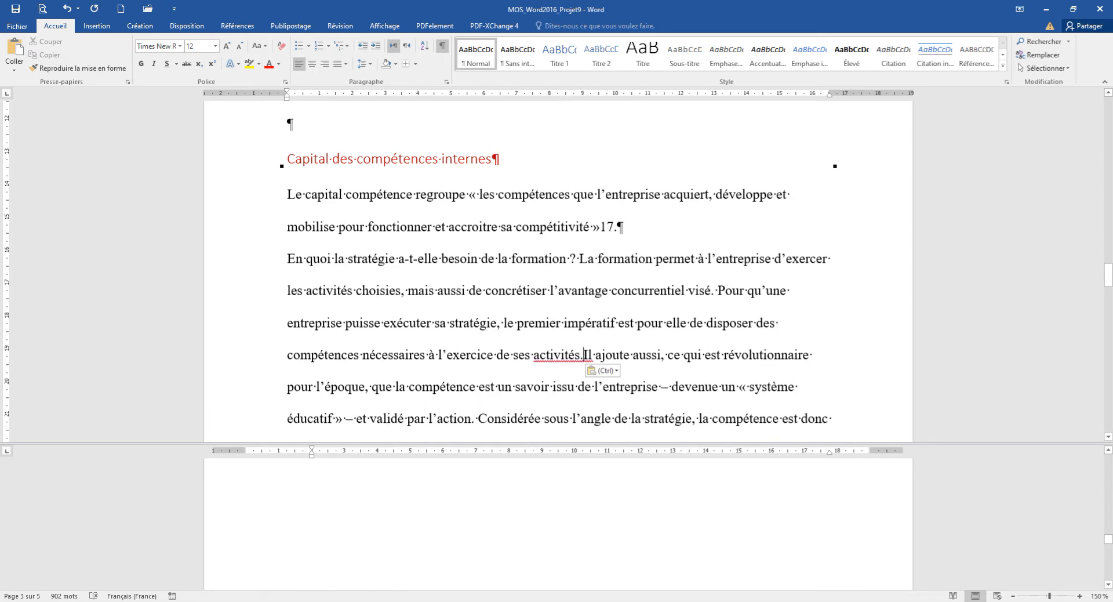
Examine the Tâche 3 instruction and the paragraph marks around the moved text and its original place.
{"action": "scroll", "coordinate": [558, 523], "scroll_direction": "down", "scroll_amount": 10}
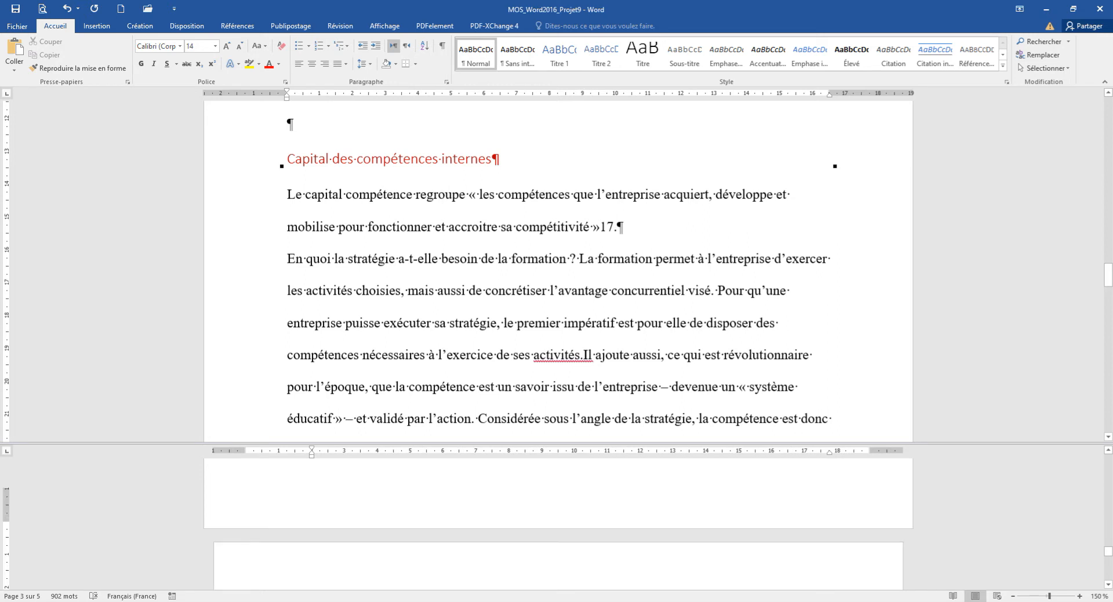
{"action": "scroll", "coordinate": [559, 524], "scroll_direction": "down", "scroll_amount": 15}
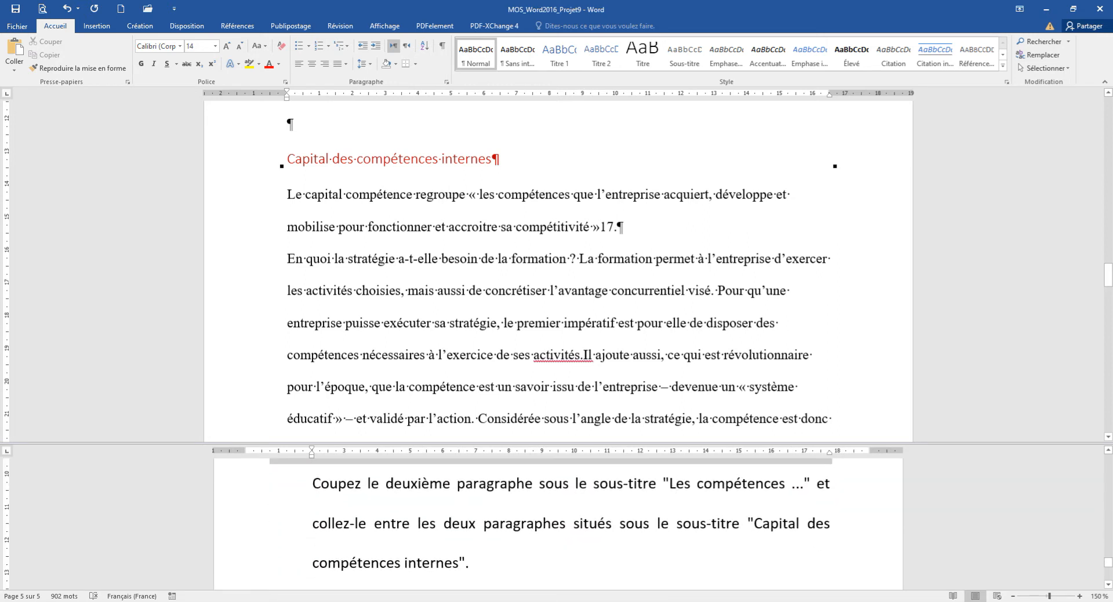
{"action": "scroll", "coordinate": [559, 524], "scroll_direction": "down", "scroll_amount": 1}
{"action": "scroll", "coordinate": [558, 524], "scroll_direction": "down", "scroll_amount": 1}
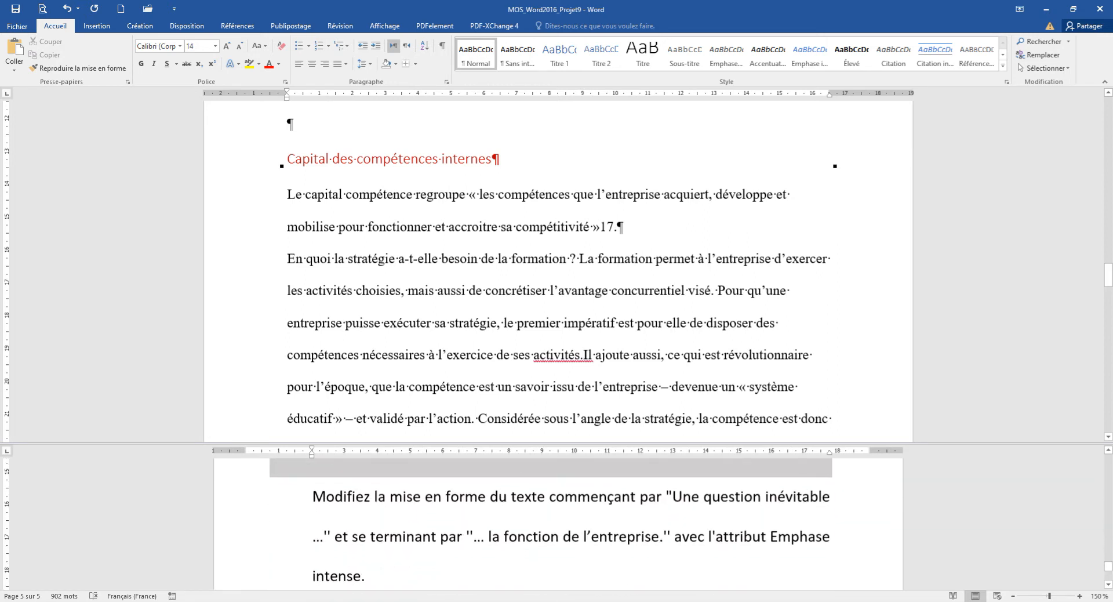
{"action": "scroll", "coordinate": [558, 524], "scroll_direction": "up", "scroll_amount": 1}
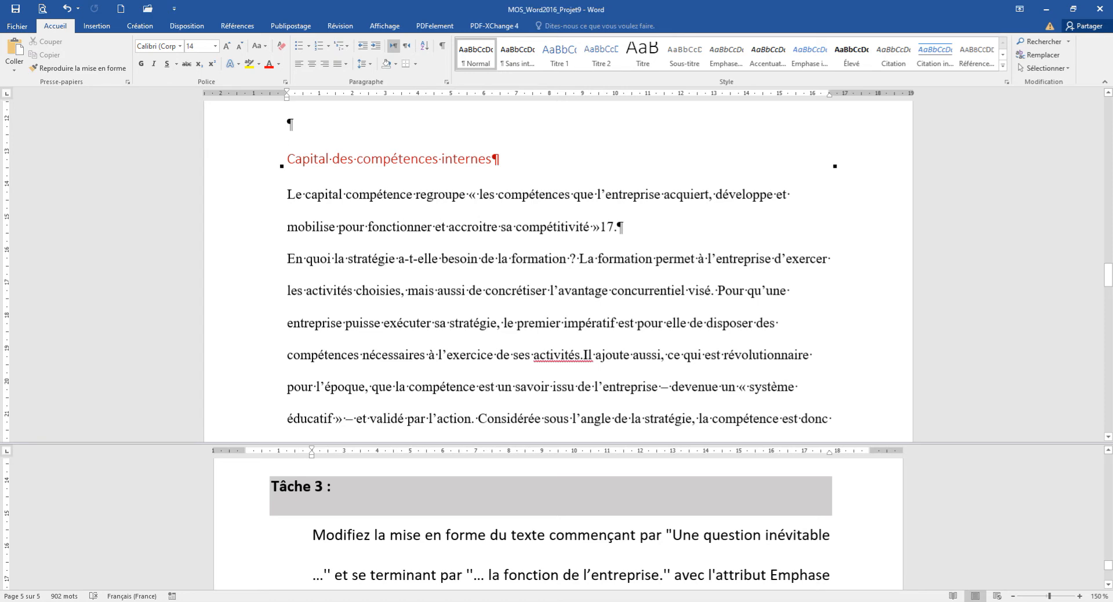
{"action": "scroll", "coordinate": [552, 523], "scroll_direction": "down", "scroll_amount": 1}
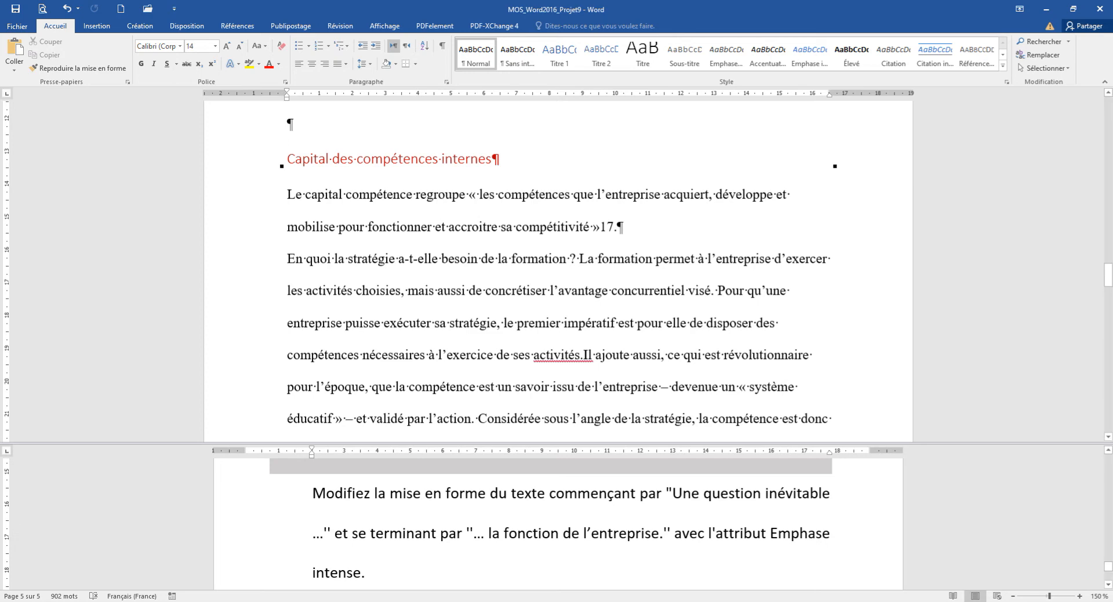
{"action": "left_click", "coordinate": [443, 46]}
{"action": "left_click", "coordinate": [442, 46]}
{"action": "left_click", "coordinate": [587, 354]}
{"action": "scroll", "coordinate": [559, 267], "scroll_direction": "up", "scroll_amount": 3}
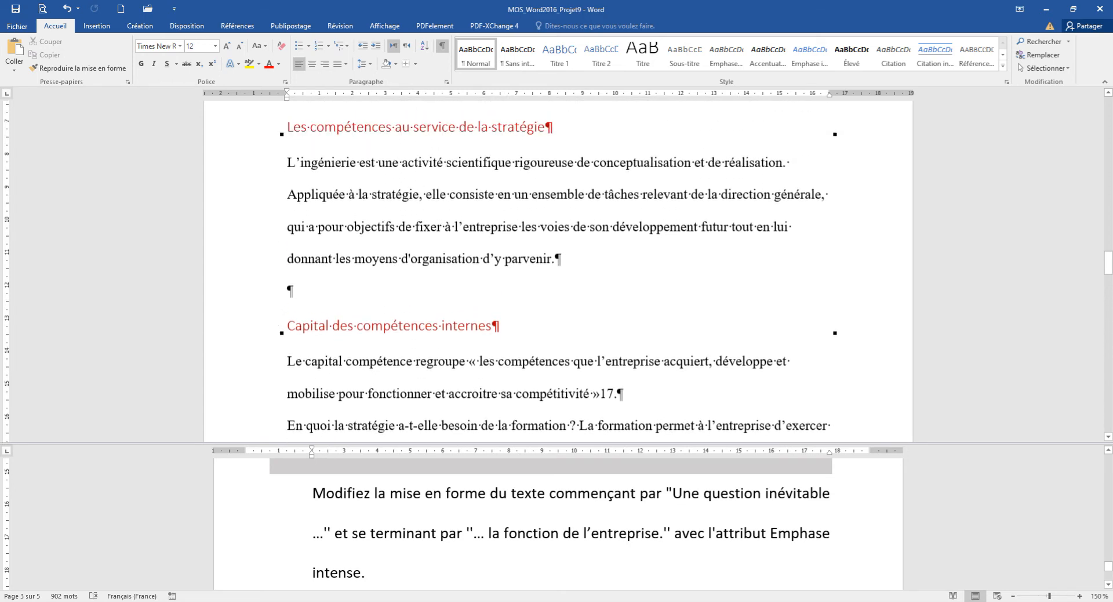
Search the document for the phrase "Une question inévitable" taken from the Tâche 3 instruction.
{"action": "left_click", "coordinate": [571, 545]}
{"action": "left_click_drag", "start_coordinate": [673, 494], "coordinate": [833, 494]}
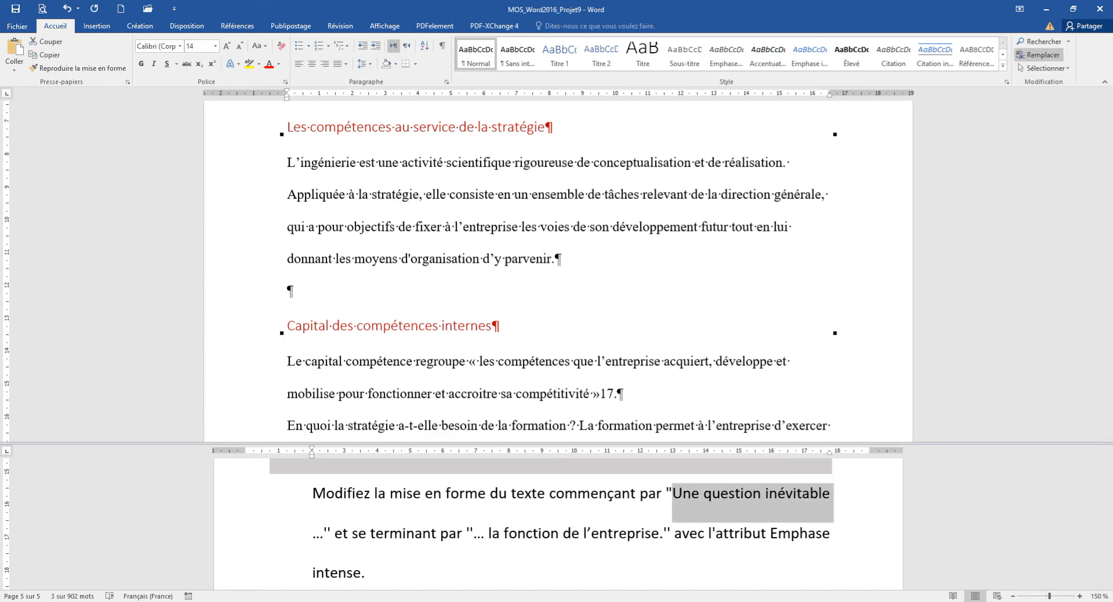
{"action": "left_click", "coordinate": [1038, 41]}
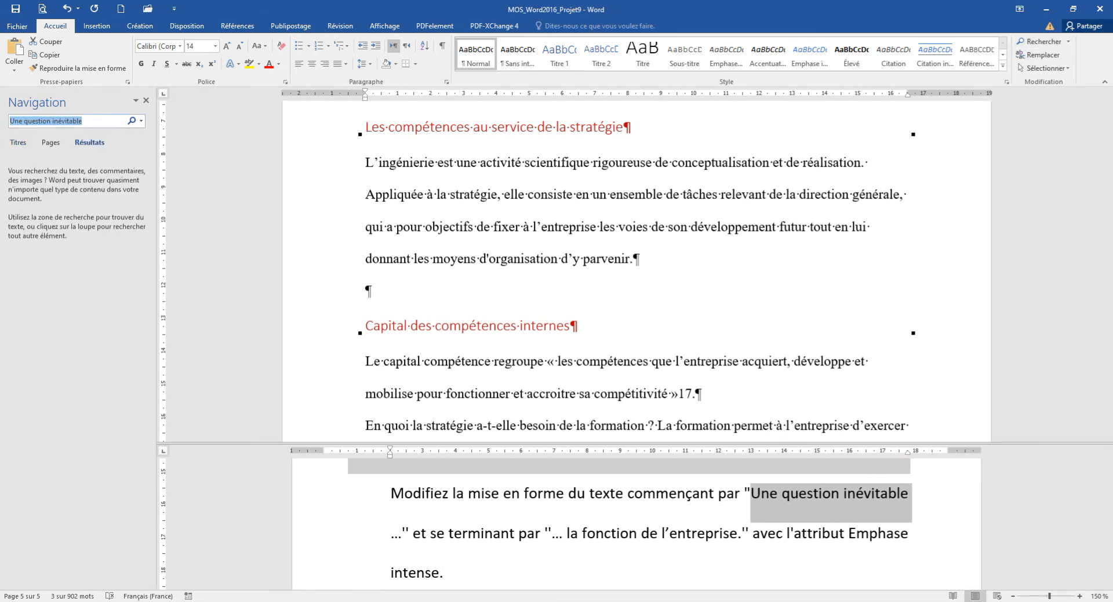
{"action": "key", "text": "Return"}
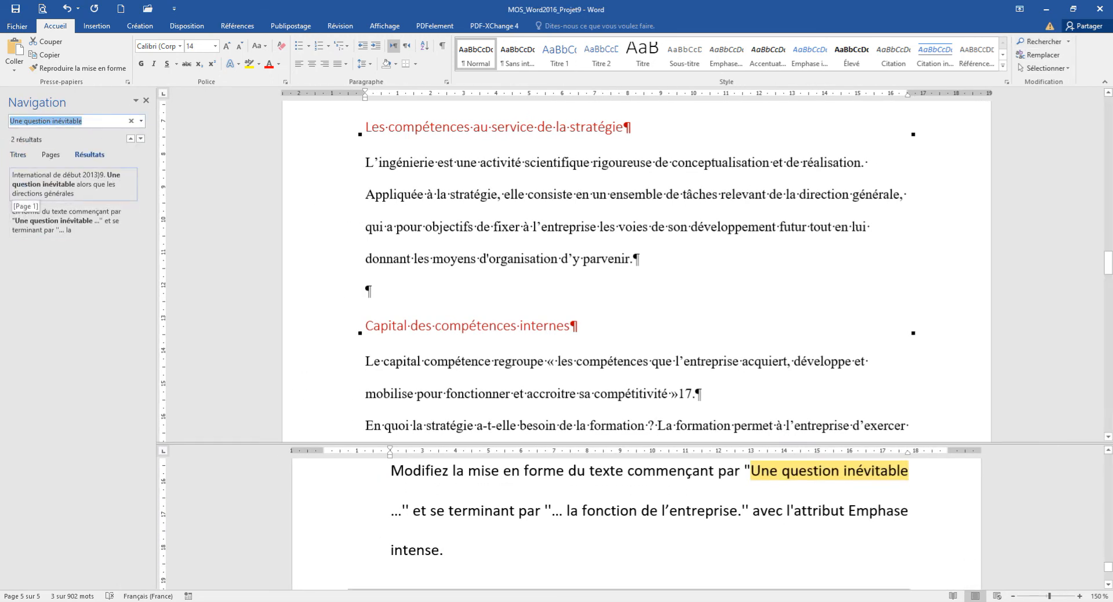
Go to the page 1 occurrence of "Une question inévitable" and display the Tâche 3 instruction in the other document pane.
{"action": "key", "text": "Return"}
{"action": "key", "text": "Return"}
{"action": "scroll", "coordinate": [636, 267], "scroll_direction": "up", "scroll_amount": 15}
{"action": "scroll", "coordinate": [636, 267], "scroll_direction": "up", "scroll_amount": 15}
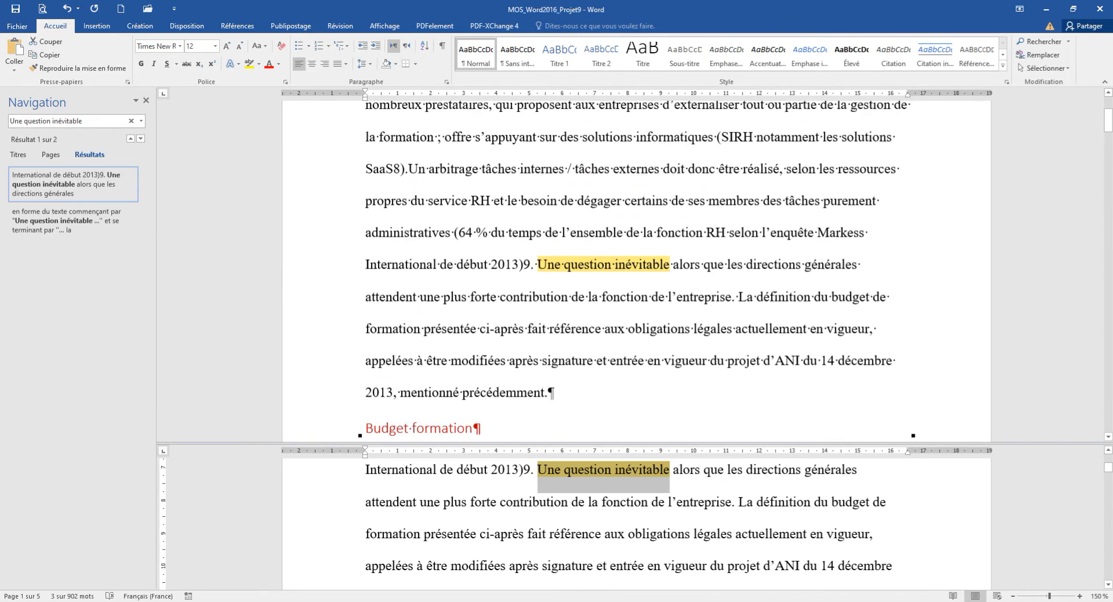
{"action": "left_click", "coordinate": [538, 265]}
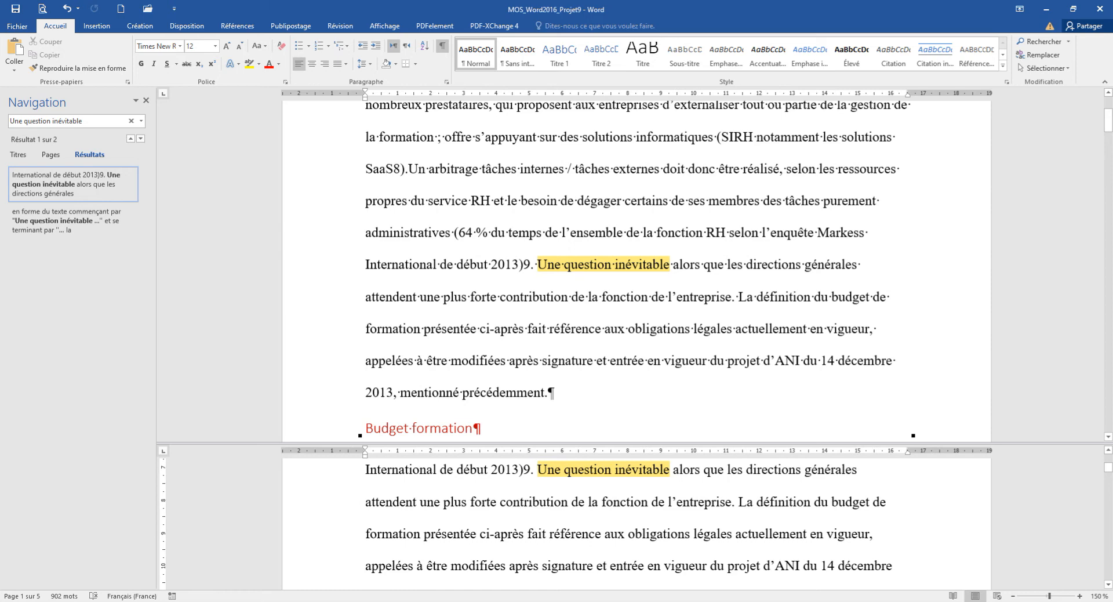
{"action": "scroll", "coordinate": [636, 524], "scroll_direction": "down", "scroll_amount": 15}
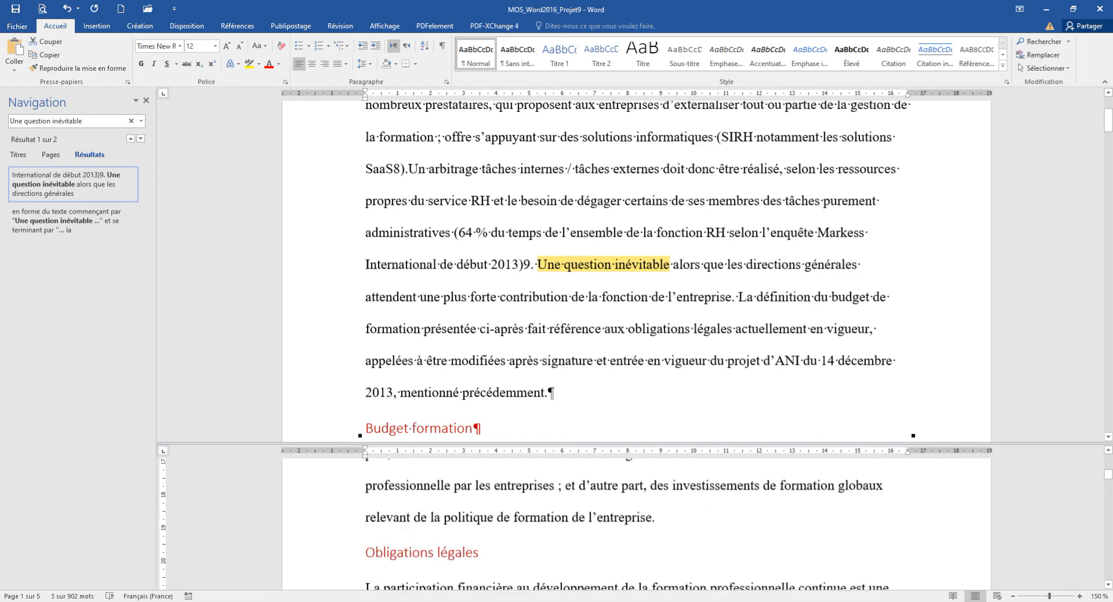
{"action": "scroll", "coordinate": [637, 523], "scroll_direction": "down", "scroll_amount": 15}
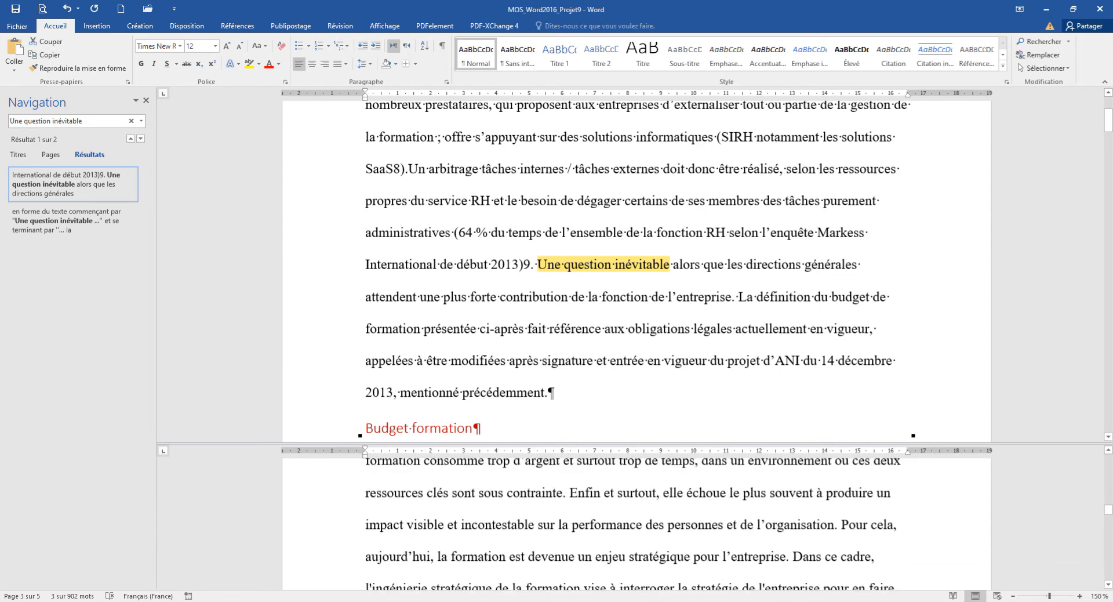
{"action": "scroll", "coordinate": [637, 524], "scroll_direction": "down", "scroll_amount": 10}
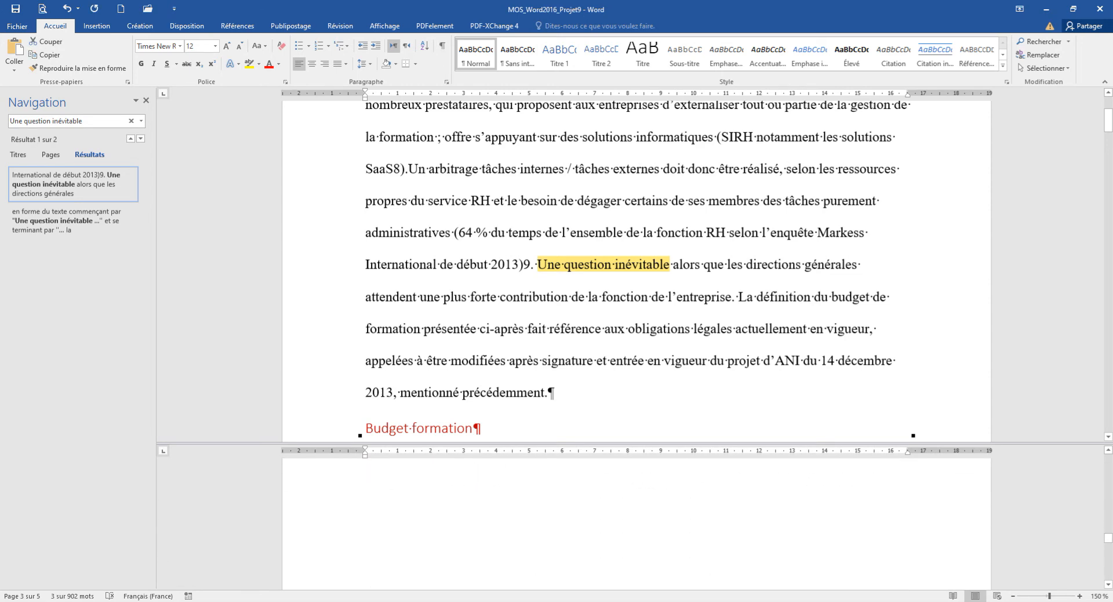
{"action": "scroll", "coordinate": [637, 523], "scroll_direction": "down", "scroll_amount": 10}
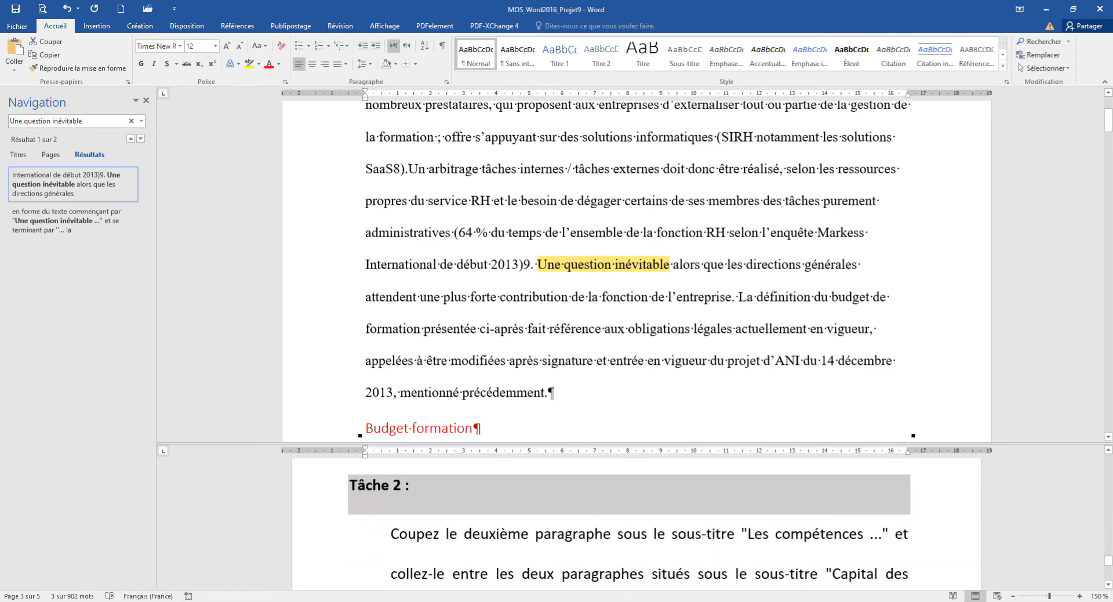
{"action": "scroll", "coordinate": [636, 523], "scroll_direction": "down", "scroll_amount": 2}
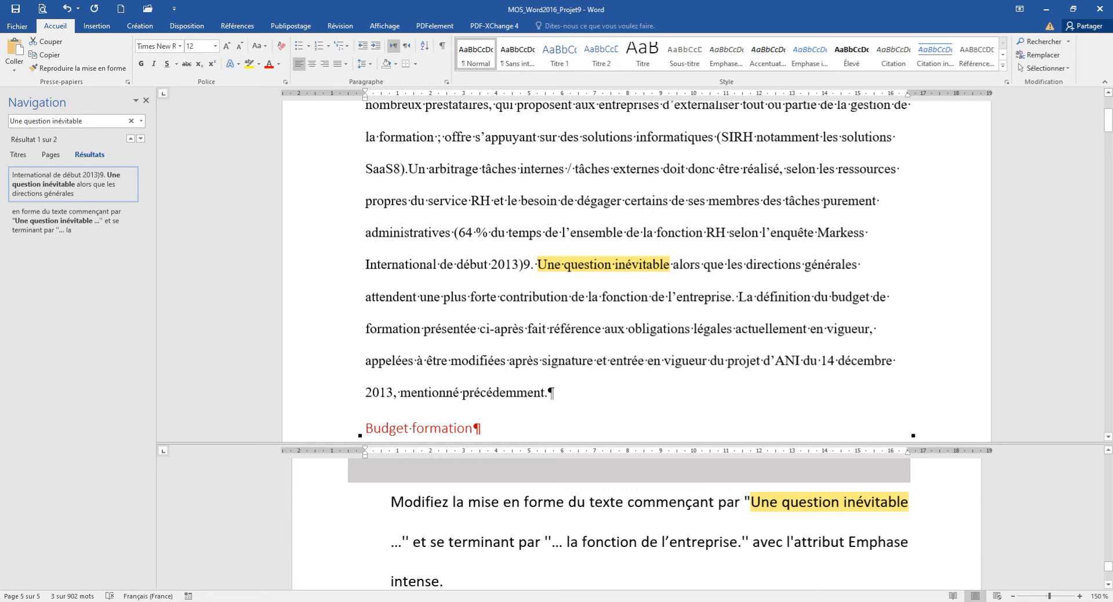
Apply the Emphase intense style to the passage from "Une question inévitable" to "la fonction de l'entreprise." and hide the formatting marks.
{"action": "left_click", "coordinate": [538, 265]}
{"action": "left_click_drag", "start_coordinate": [538, 265], "coordinate": [734, 297]}
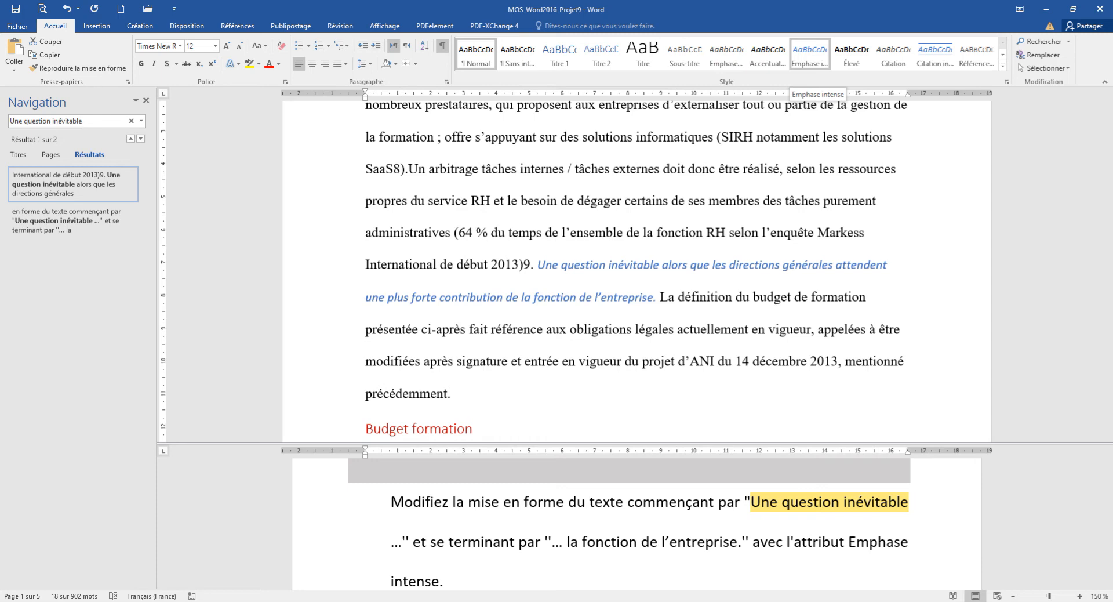
{"action": "left_click", "coordinate": [810, 55]}
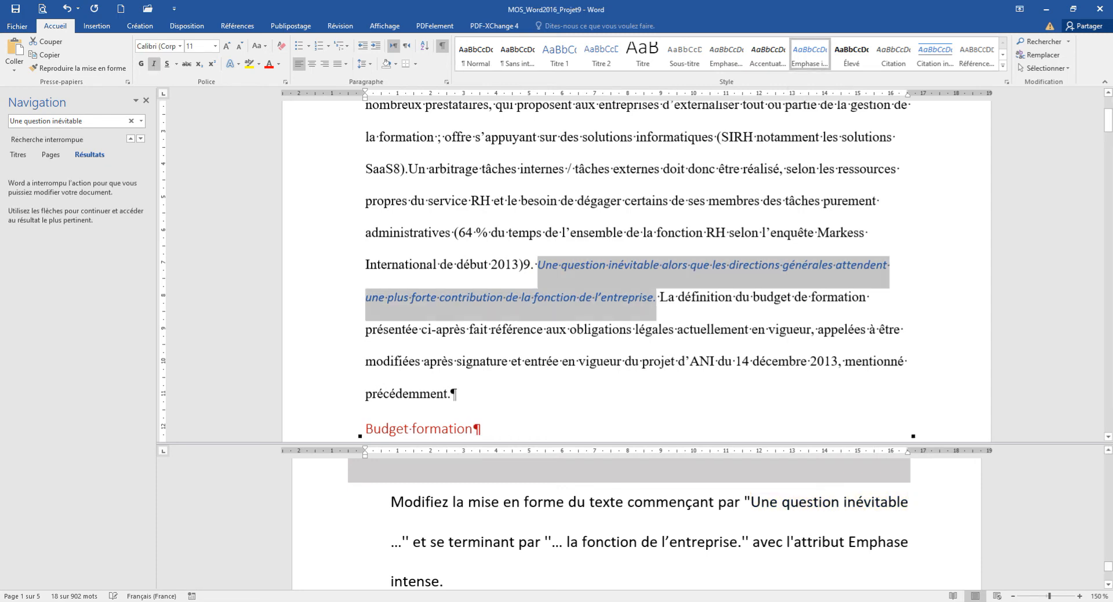
{"action": "left_click", "coordinate": [669, 297]}
{"action": "left_click", "coordinate": [443, 46]}
Close the Navigation pane and enlarge the upper document view, with the Tâche 4 instruction shown in the lower one.
{"action": "left_click", "coordinate": [630, 525]}
{"action": "scroll", "coordinate": [629, 525], "scroll_direction": "down", "scroll_amount": 3}
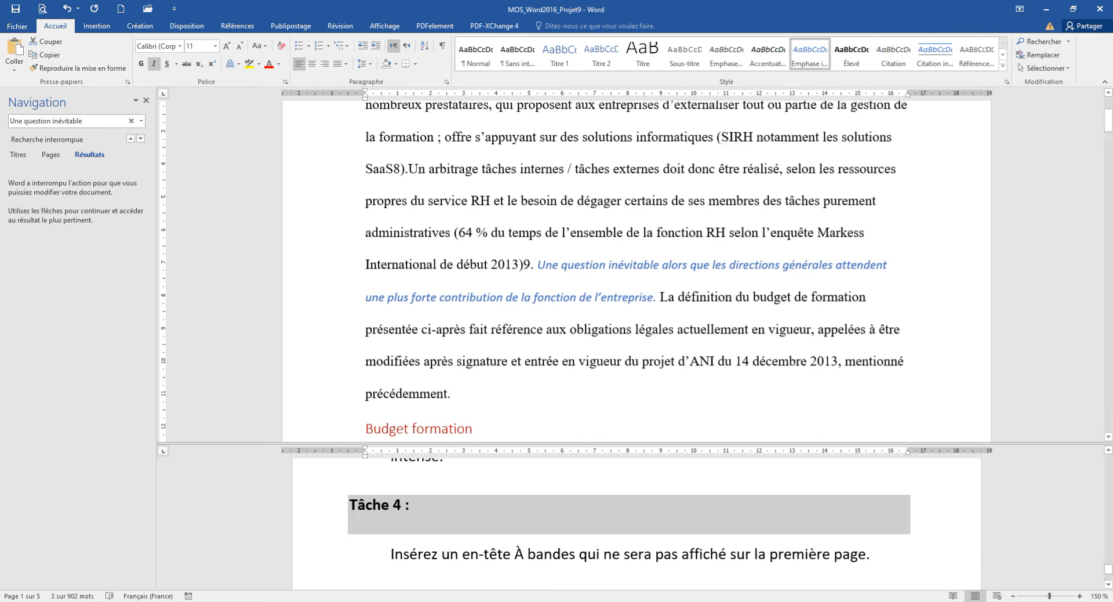
{"action": "left_click", "coordinate": [146, 100]}
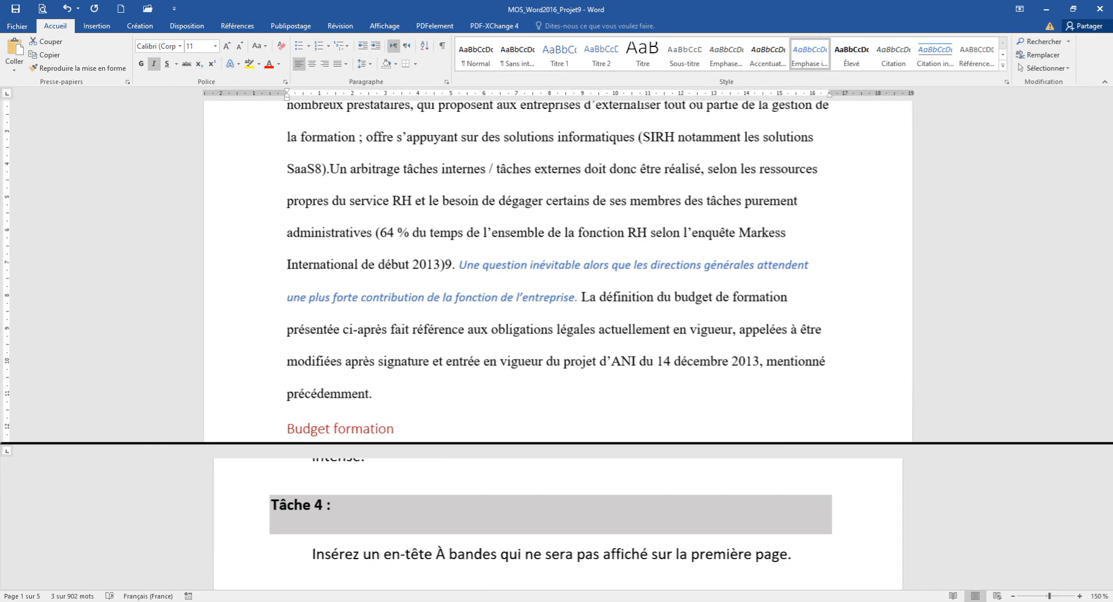
{"action": "left_click_drag", "start_coordinate": [557, 444], "coordinate": [556, 474]}
Insert the built-in À bandes header into the document.
{"action": "left_click", "coordinate": [96, 26]}
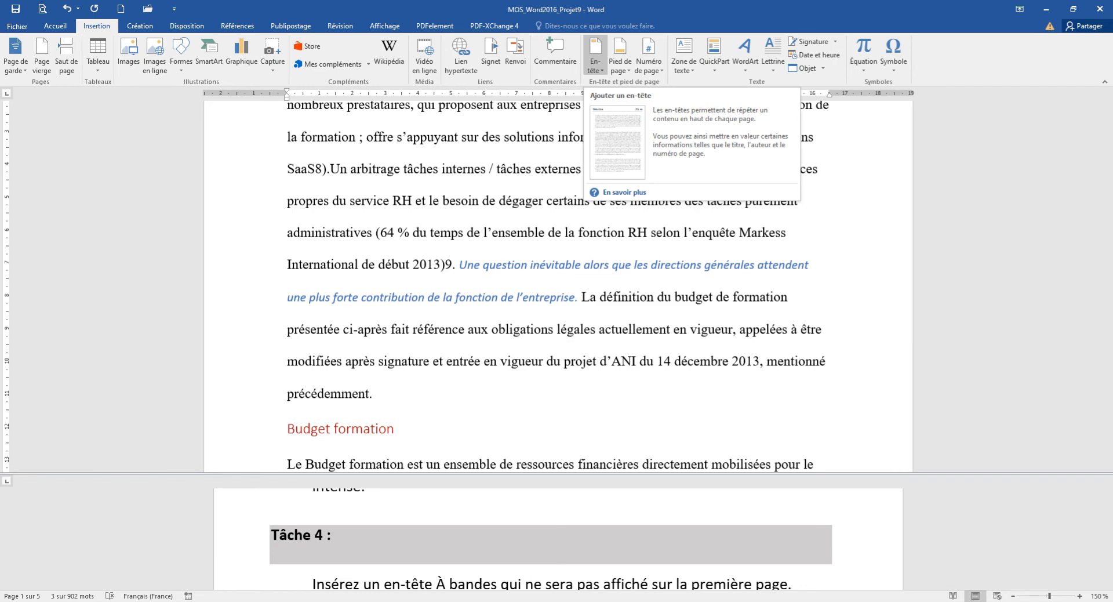
{"action": "left_click", "coordinate": [595, 55]}
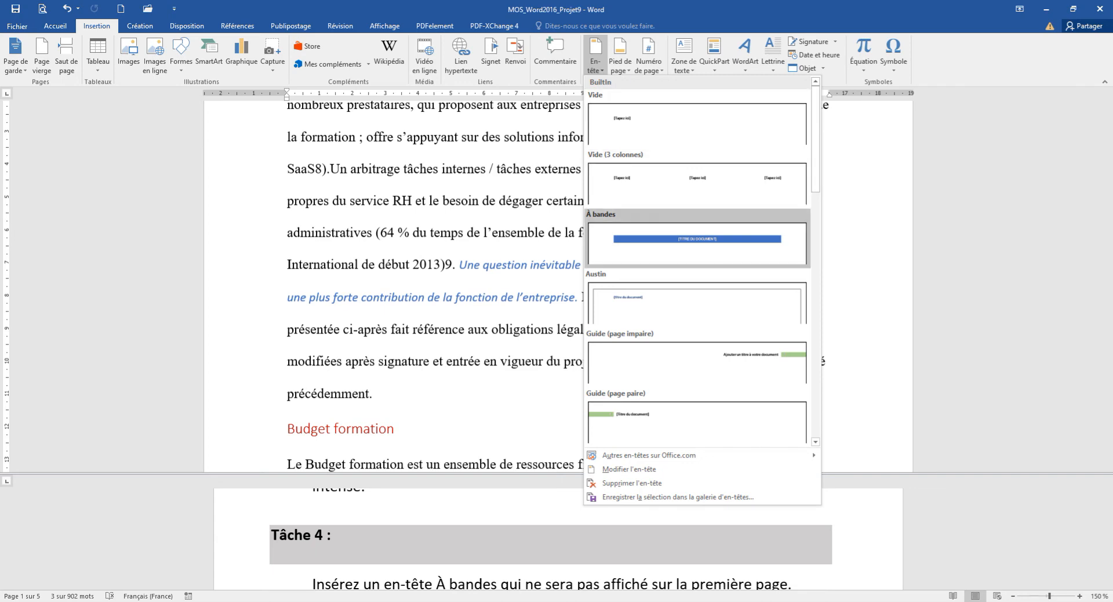
{"action": "left_click", "coordinate": [697, 239]}
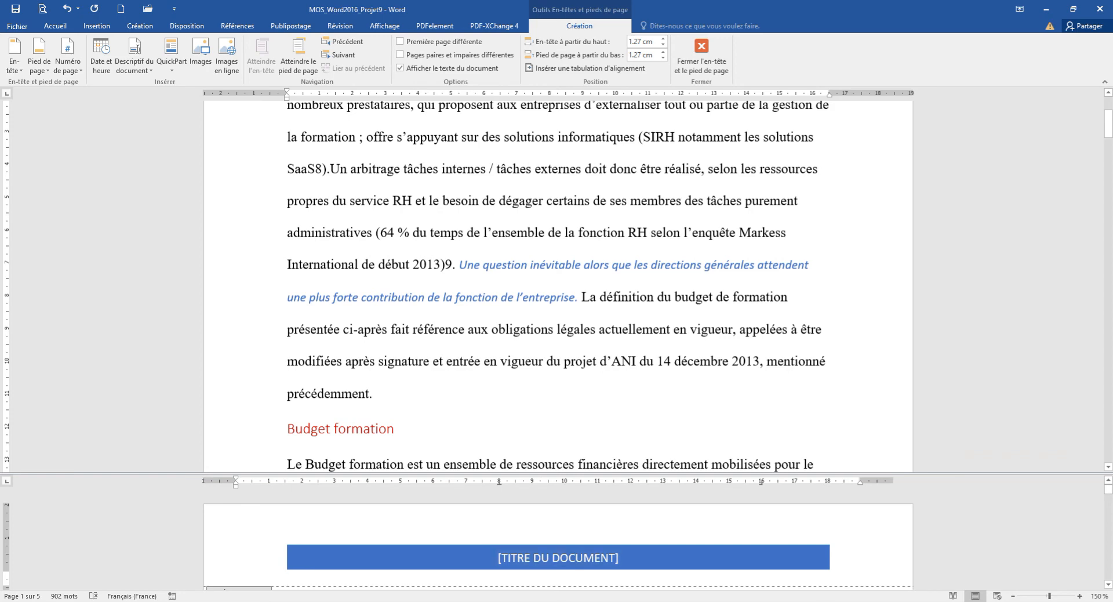
Check the Tâche 4 instruction, enable a different first page for the header, and close header editing.
{"action": "scroll", "coordinate": [558, 538], "scroll_direction": "down", "scroll_amount": 15}
{"action": "scroll", "coordinate": [558, 539], "scroll_direction": "down", "scroll_amount": 15}
{"action": "scroll", "coordinate": [558, 538], "scroll_direction": "down", "scroll_amount": 10}
{"action": "scroll", "coordinate": [559, 539], "scroll_direction": "down", "scroll_amount": 10}
{"action": "scroll", "coordinate": [552, 538], "scroll_direction": "down", "scroll_amount": 10}
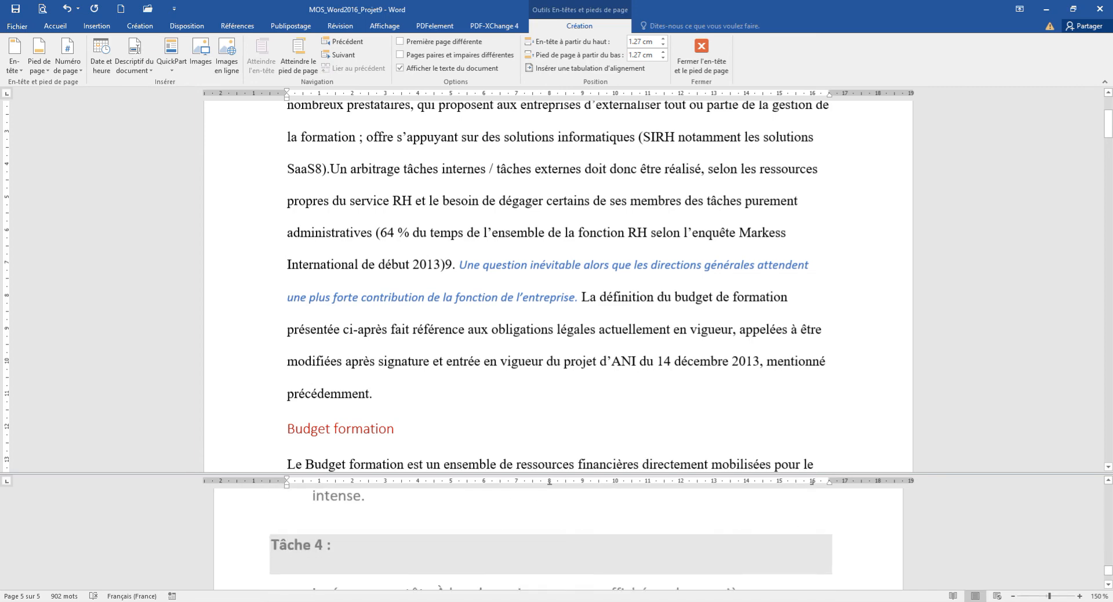
{"action": "scroll", "coordinate": [552, 538], "scroll_direction": "down", "scroll_amount": 3}
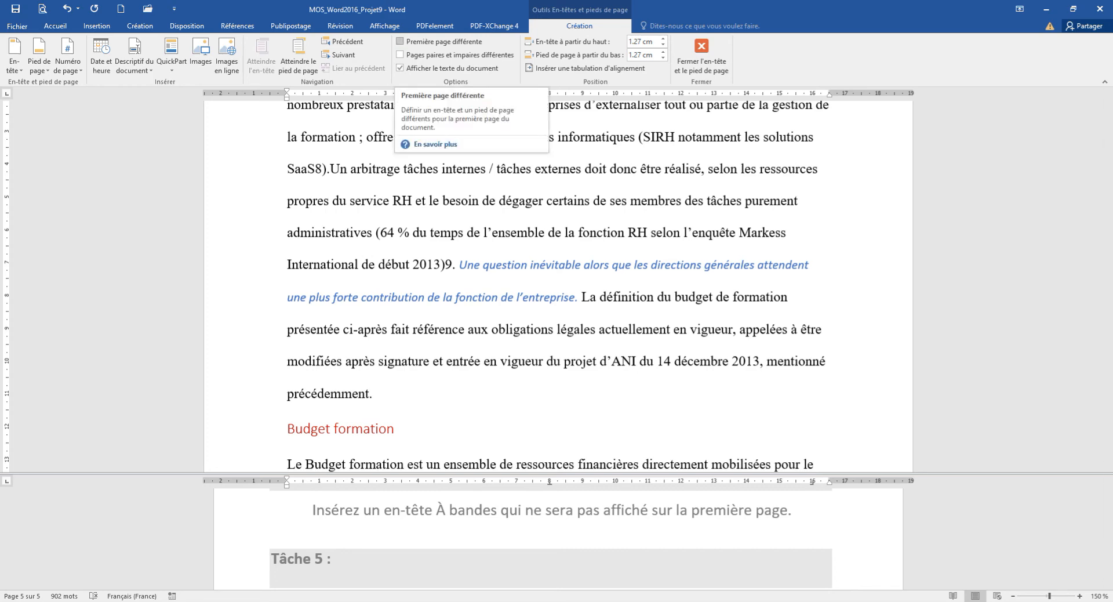
{"action": "left_click", "coordinate": [399, 41]}
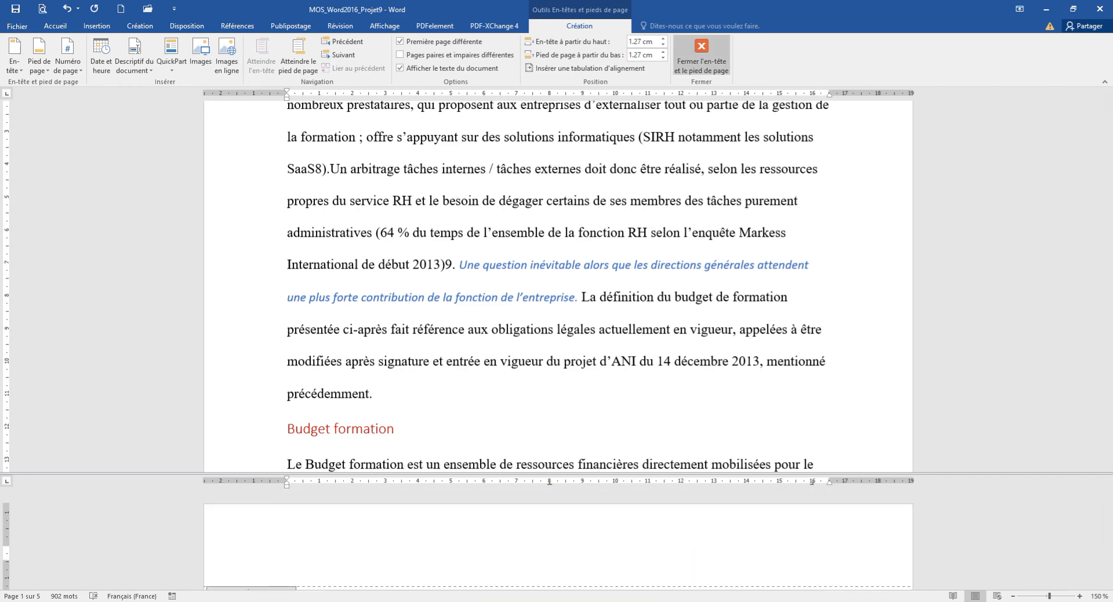
{"action": "left_click", "coordinate": [701, 55]}
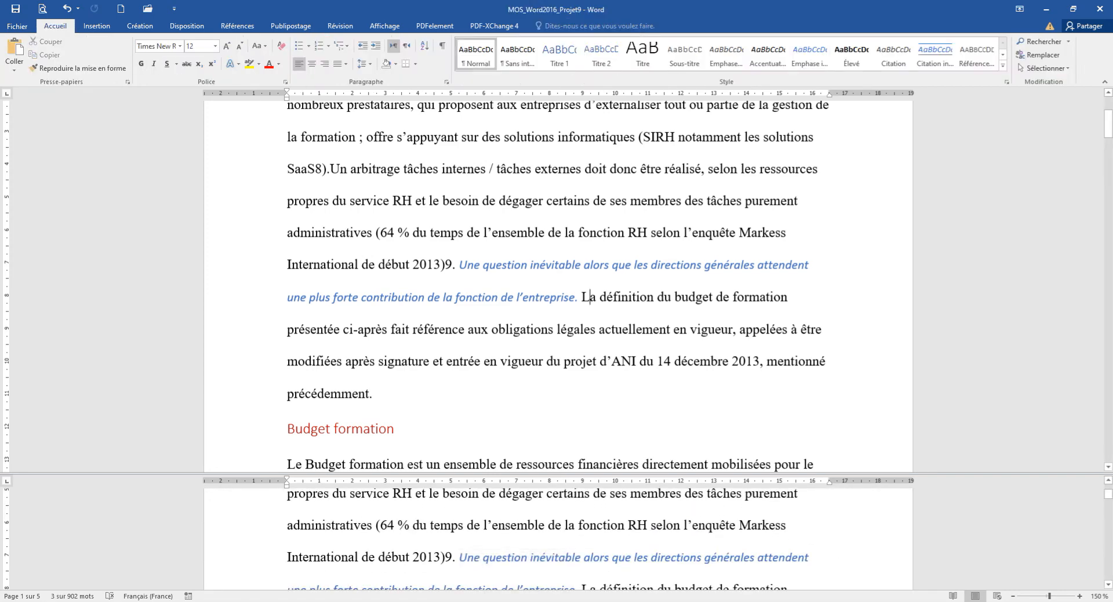
Examine the header on the page after the first and read the Tâche 5 instruction at the document's end.
{"action": "scroll", "coordinate": [558, 539], "scroll_direction": "down", "scroll_amount": 5}
{"action": "scroll", "coordinate": [559, 539], "scroll_direction": "down", "scroll_amount": 15}
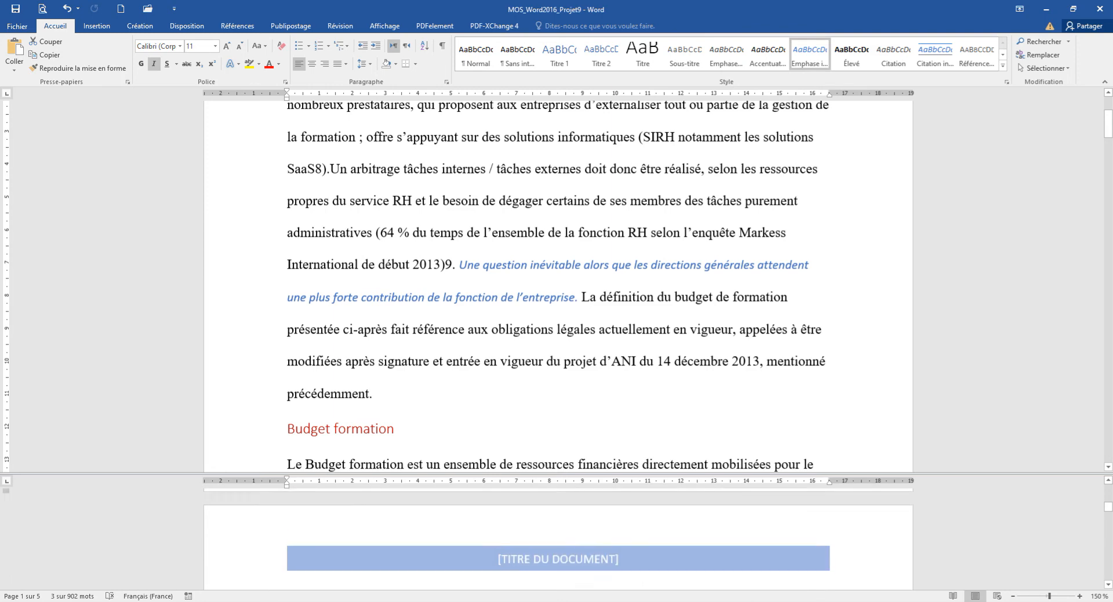
{"action": "scroll", "coordinate": [558, 539], "scroll_direction": "down", "scroll_amount": 15}
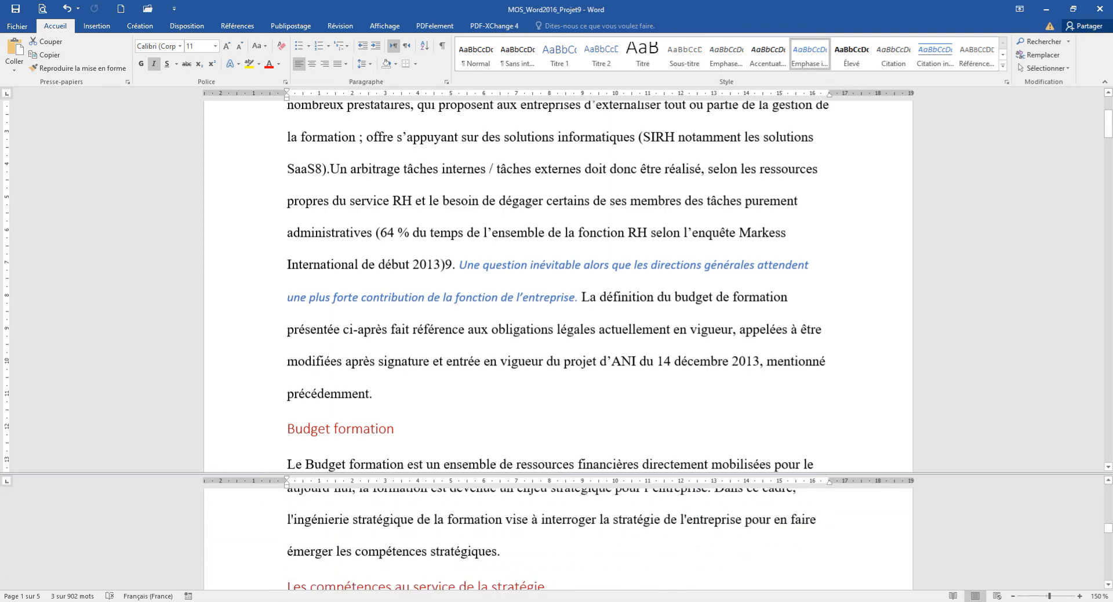
{"action": "scroll", "coordinate": [558, 540], "scroll_direction": "down", "scroll_amount": 15}
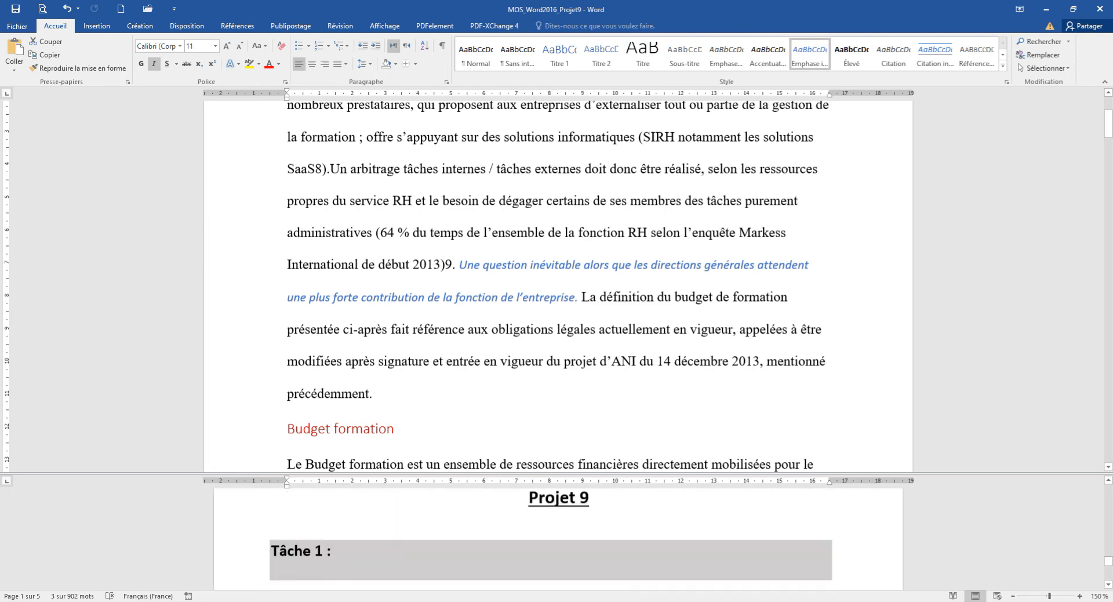
{"action": "scroll", "coordinate": [559, 539], "scroll_direction": "down", "scroll_amount": 8}
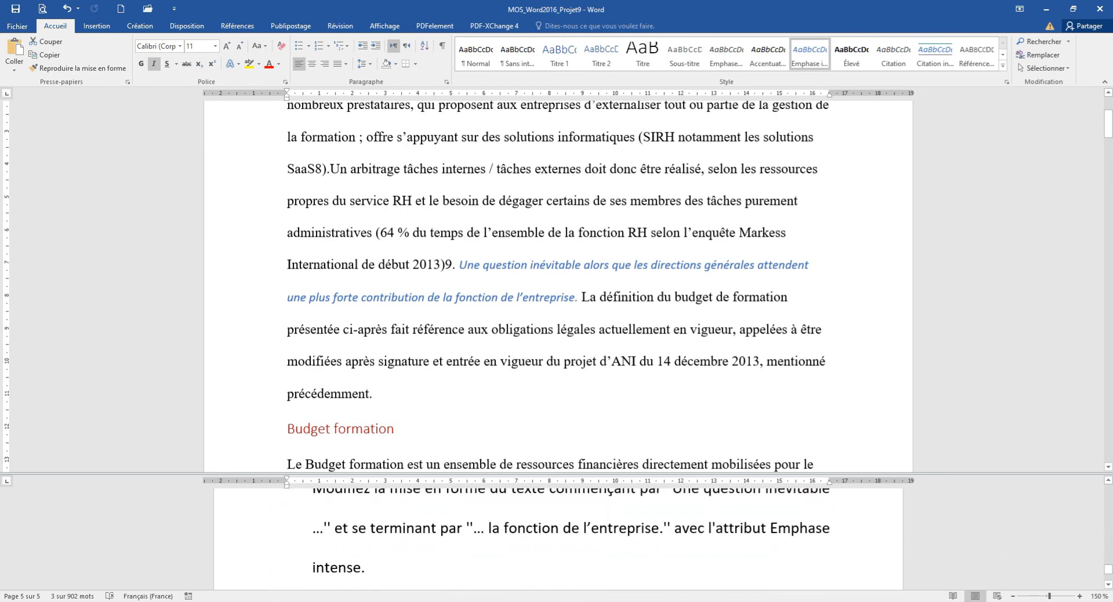
{"action": "scroll", "coordinate": [559, 540], "scroll_direction": "down", "scroll_amount": 1}
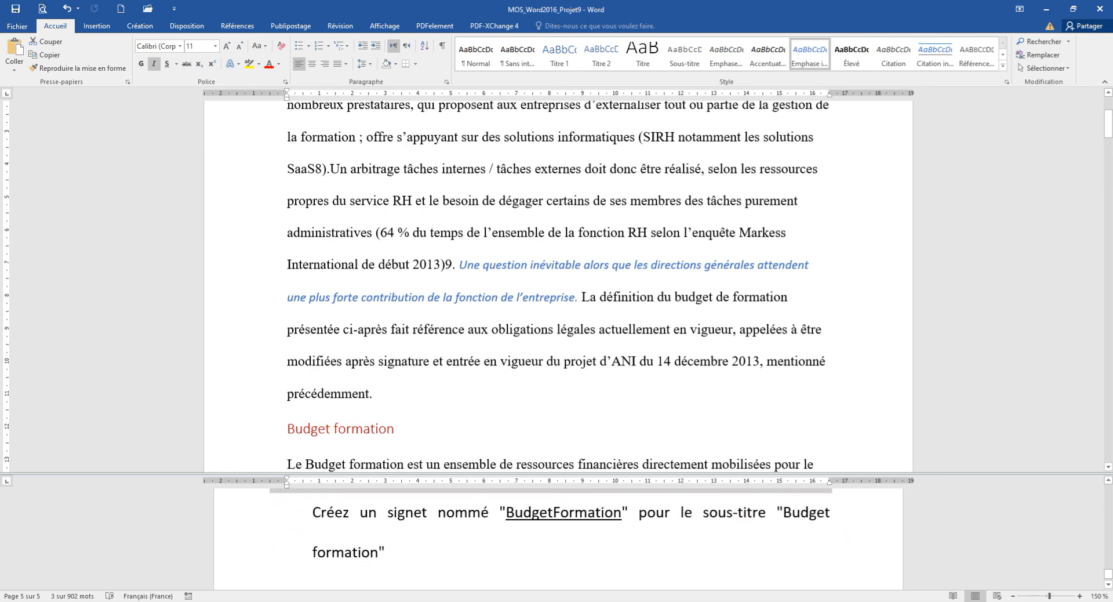
{"action": "scroll", "coordinate": [559, 539], "scroll_direction": "up", "scroll_amount": 1}
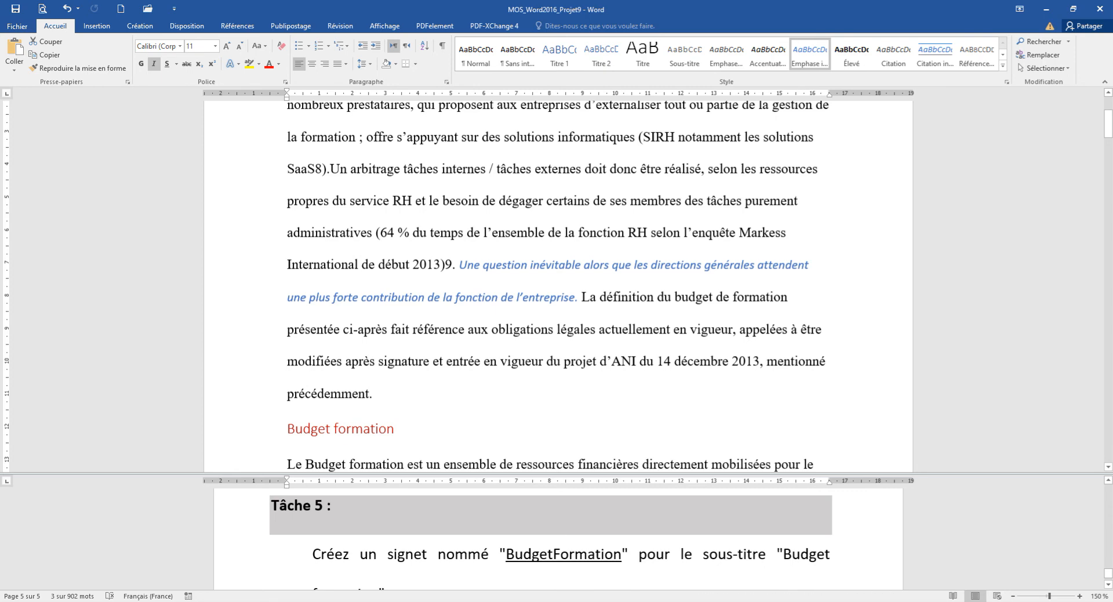
{"action": "scroll", "coordinate": [559, 540], "scroll_direction": "down", "scroll_amount": 1}
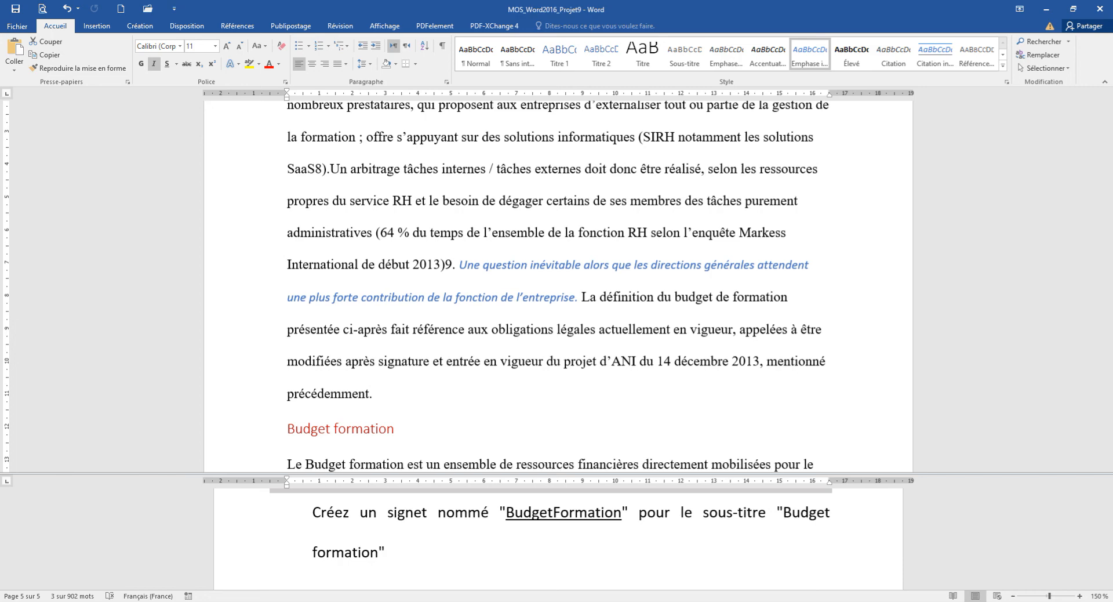
{"action": "left_click", "coordinate": [590, 297]}
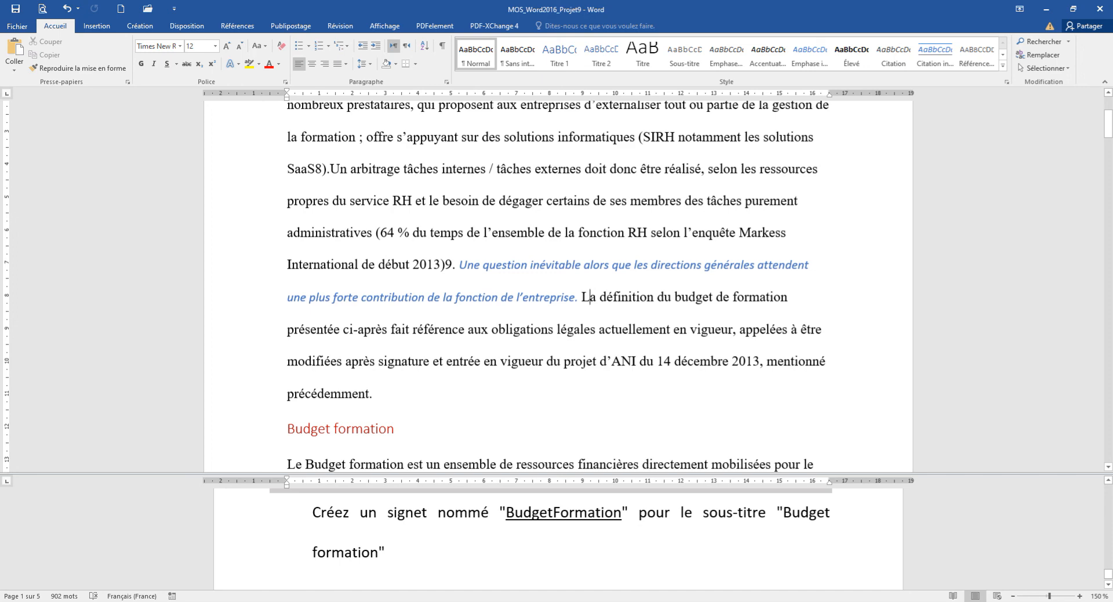
{"action": "left_click", "coordinate": [395, 430]}
{"action": "scroll", "coordinate": [395, 429], "scroll_direction": "down", "scroll_amount": 4}
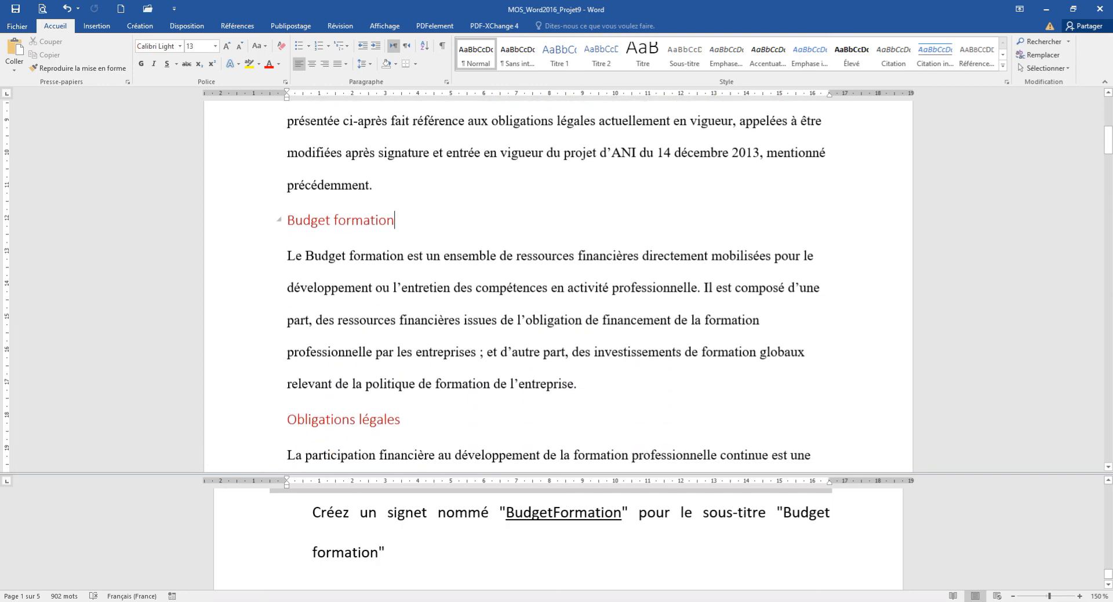
{"action": "left_click_drag", "start_coordinate": [288, 221], "coordinate": [395, 221]}
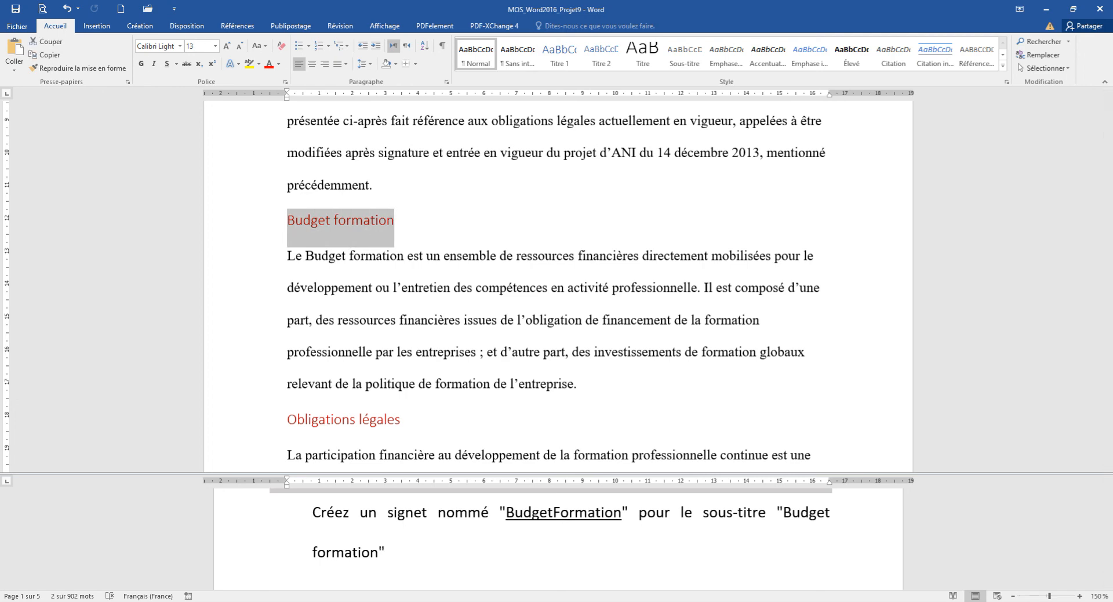
{"action": "left_click", "coordinate": [96, 25]}
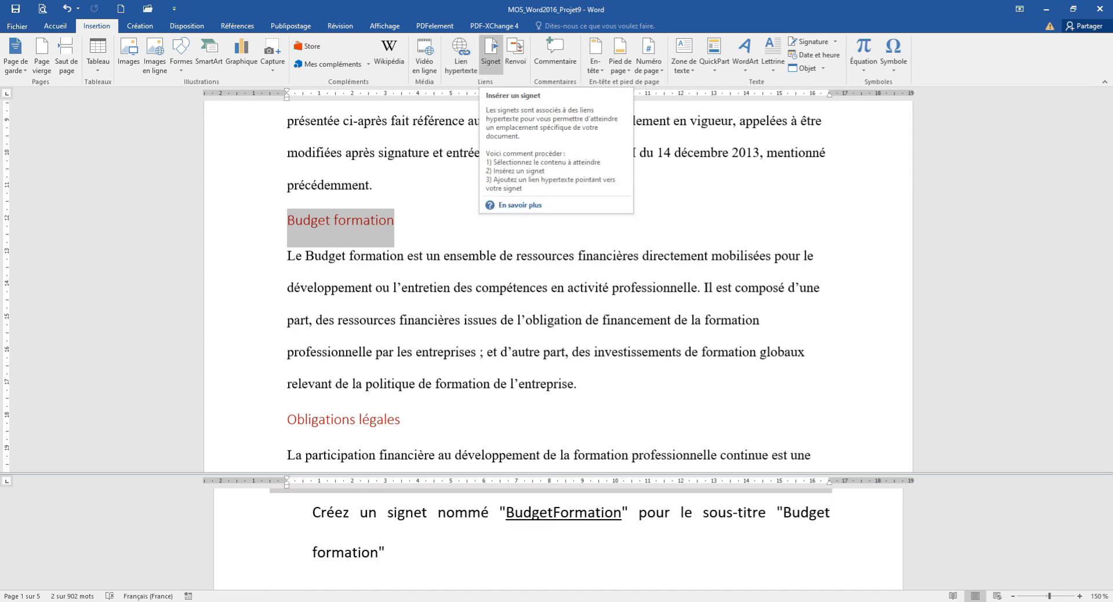
{"action": "left_click", "coordinate": [491, 51]}
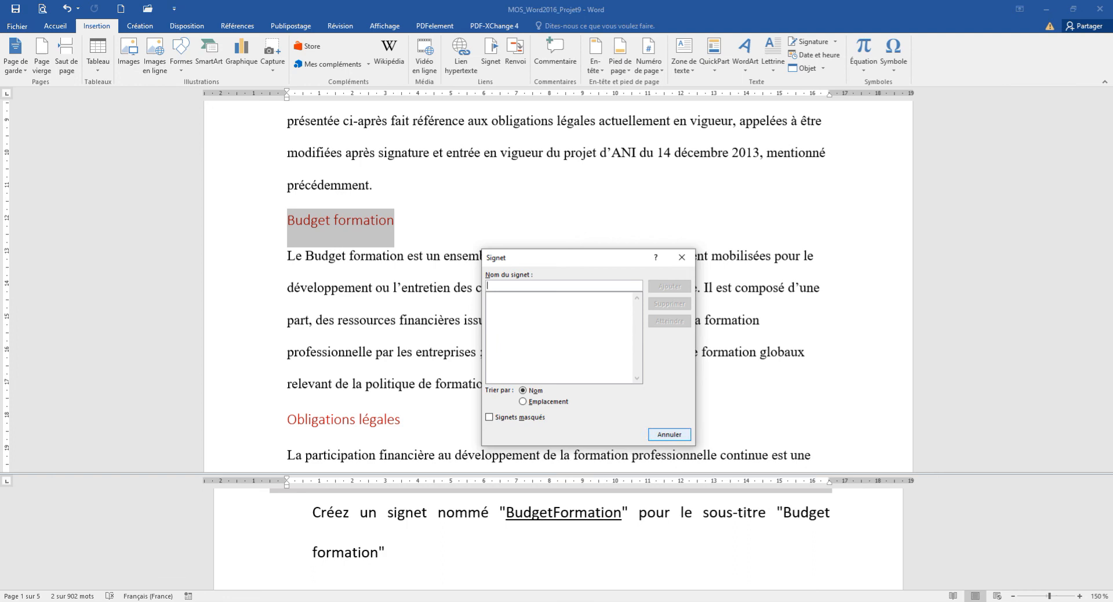
{"action": "left_click", "coordinate": [670, 434]}
Copy the name BudgetFormation from the Tâche 5 instruction and, with that word selected, add a bookmark named BudgetFormation.
{"action": "left_click", "coordinate": [507, 514]}
{"action": "left_click_drag", "start_coordinate": [506, 513], "coordinate": [622, 513]}
{"action": "key", "text": "ctrl+c"}
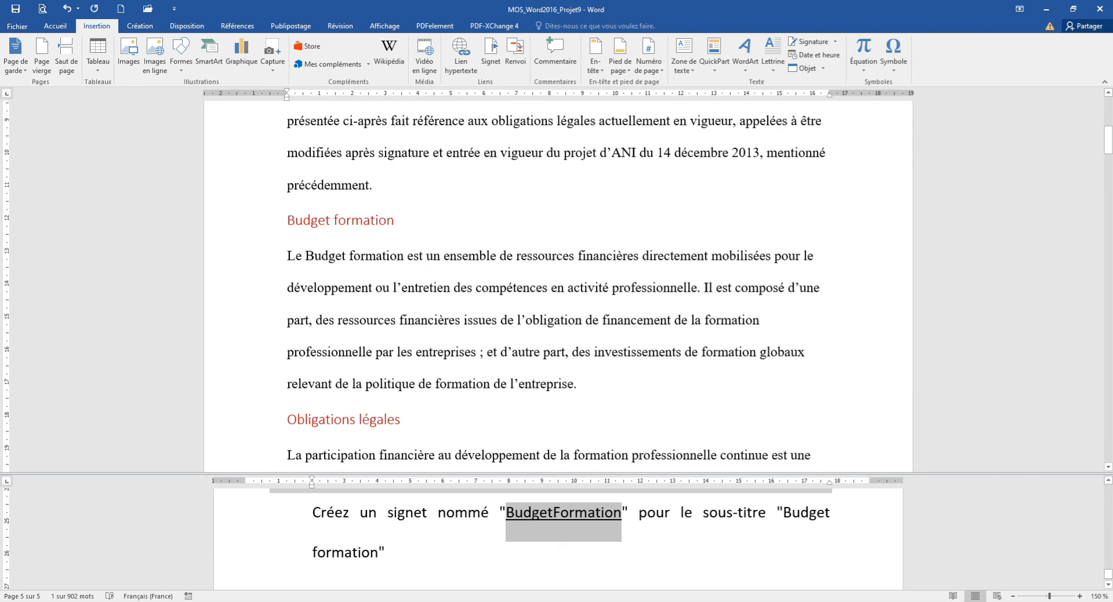
{"action": "left_click", "coordinate": [490, 52]}
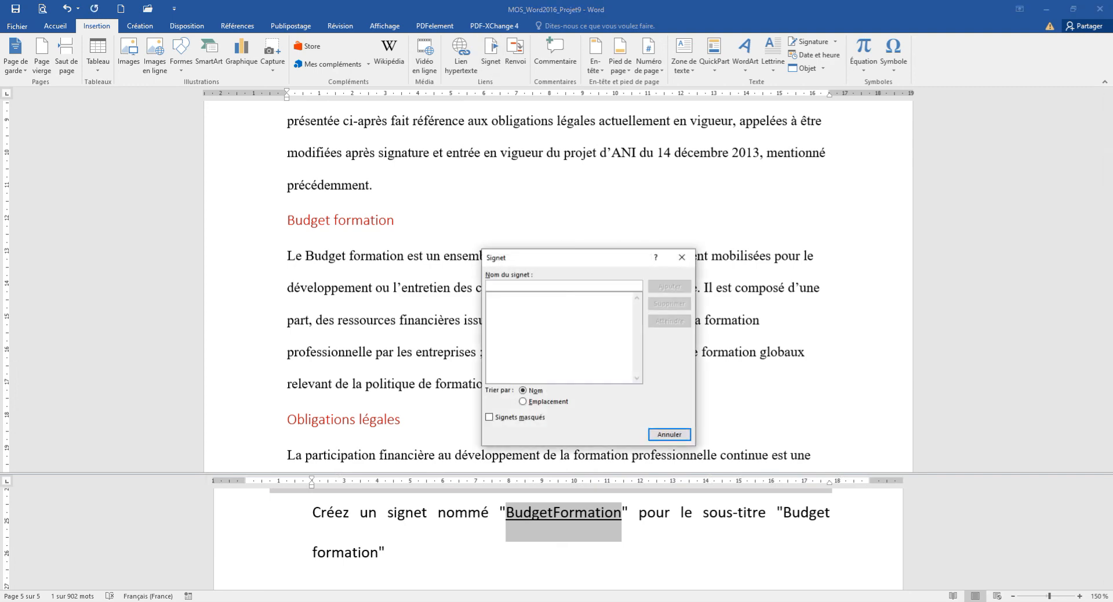
{"action": "key", "text": "ctrl+v"}
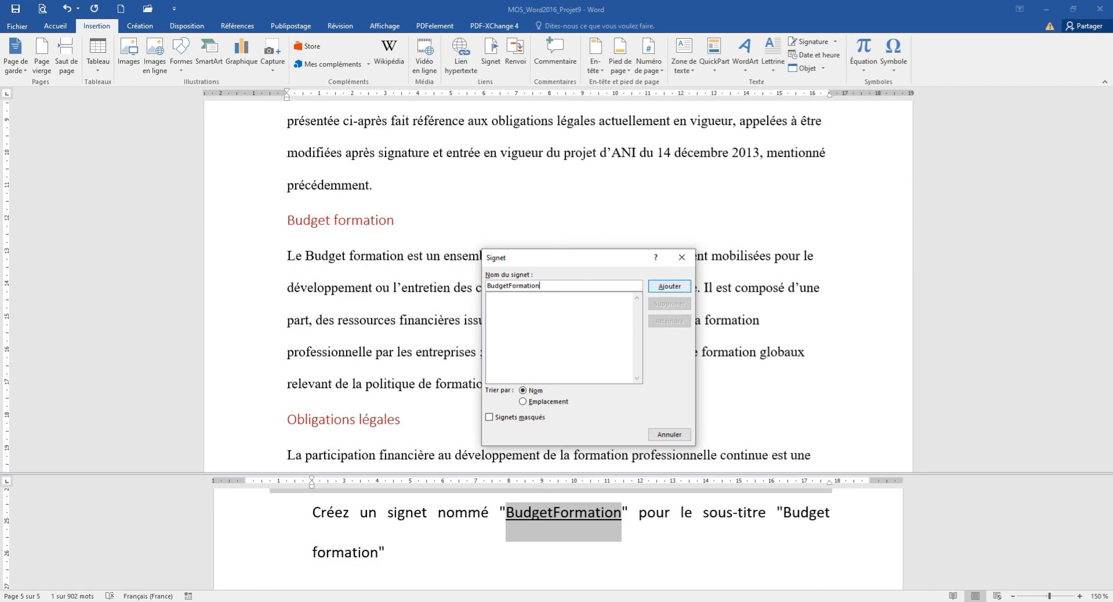
{"action": "key", "text": "Return"}
{"action": "left_click", "coordinate": [553, 513]}
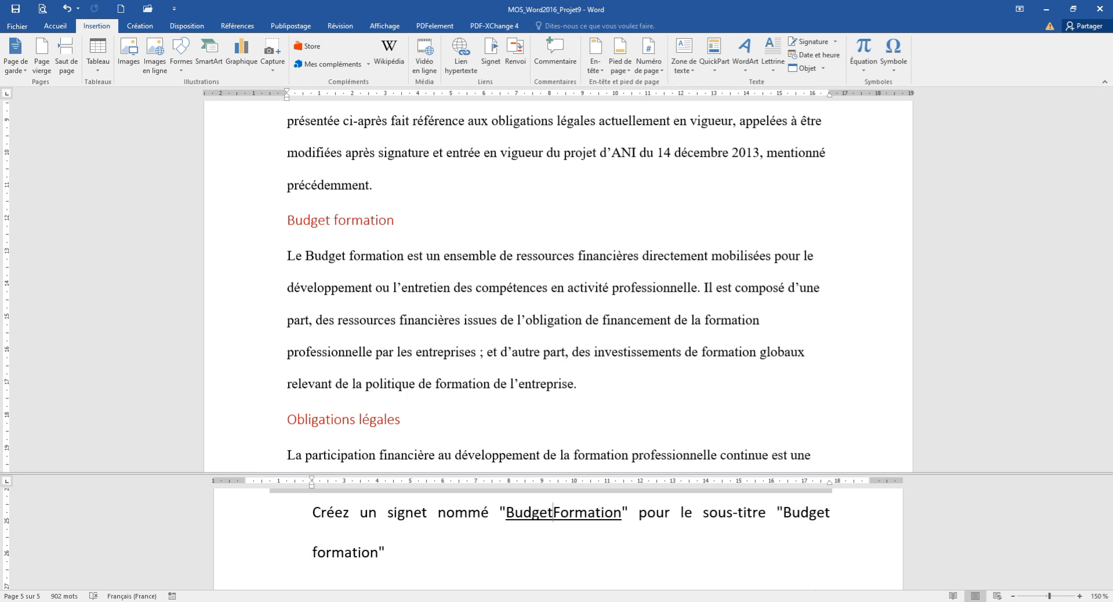
{"action": "scroll", "coordinate": [556, 539], "scroll_direction": "up", "scroll_amount": 2}
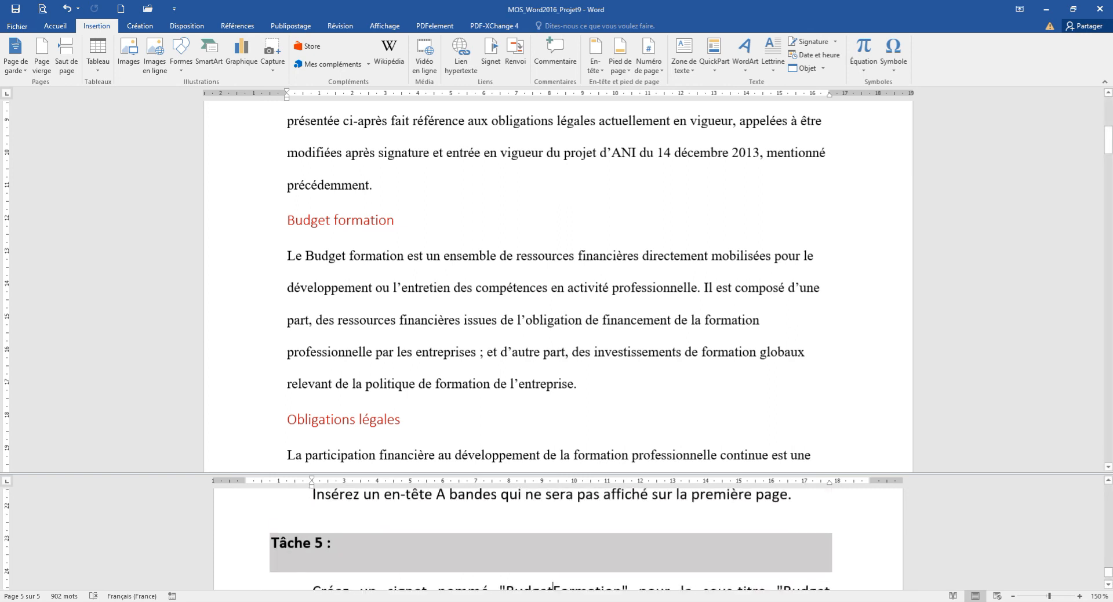
{"action": "scroll", "coordinate": [557, 540], "scroll_direction": "down", "scroll_amount": 2}
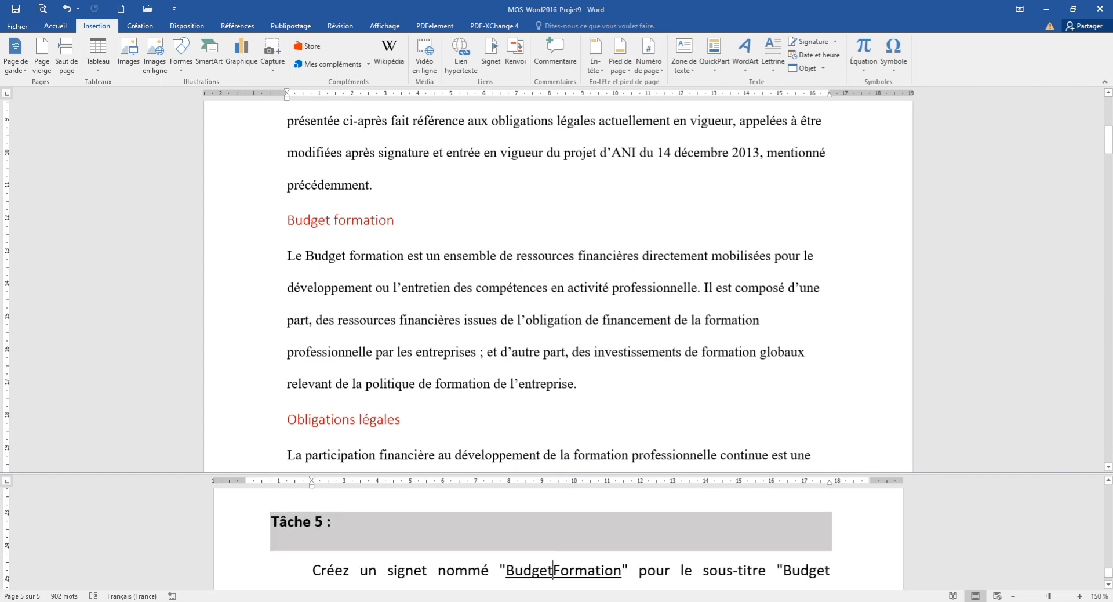